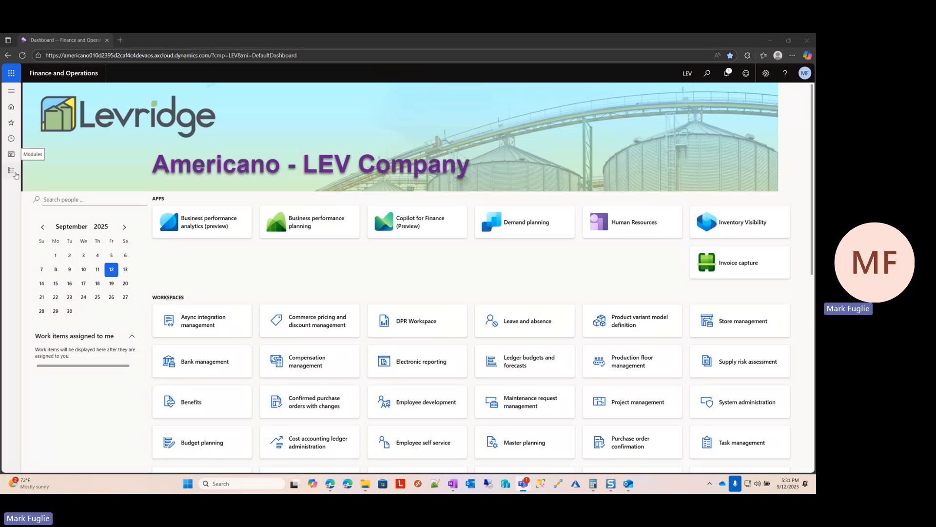
# Step: Open the contract type branch number sequences in the Commodity accounting parameters
pyautogui.click(11, 171)
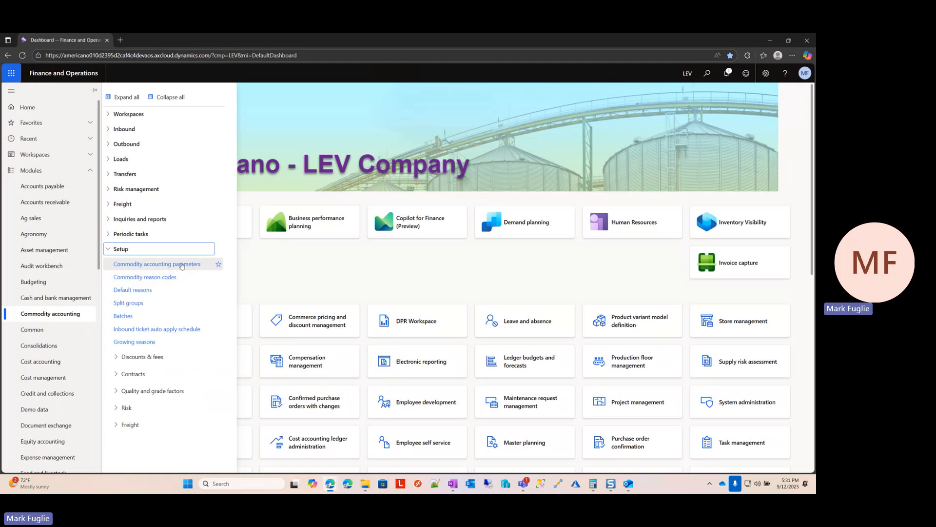
pyautogui.click(180, 268)
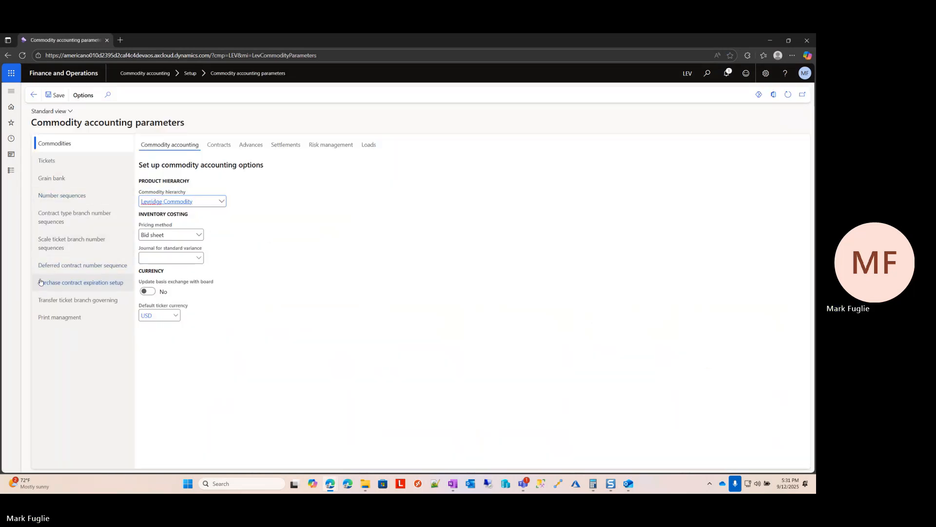
pyautogui.click(73, 220)
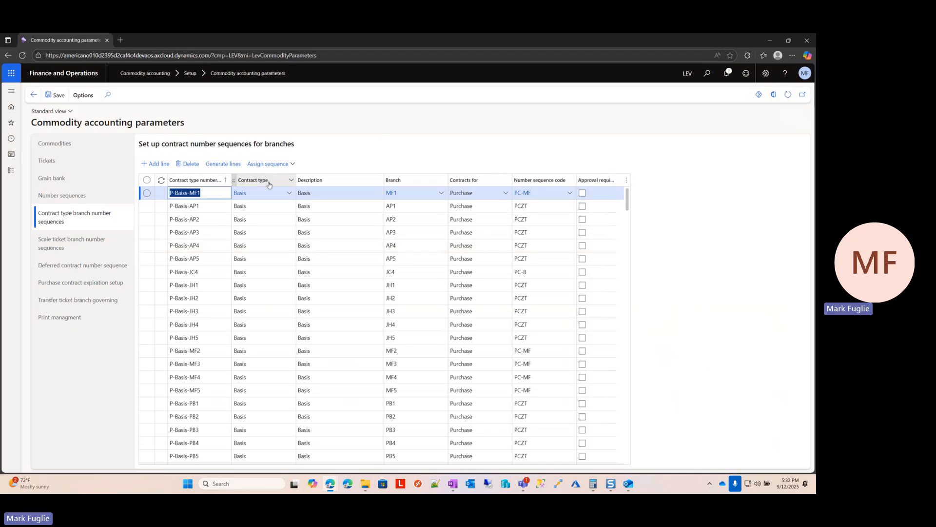
# Step: Filter the contract number sequences to branch CRK and check which contract types require approval
pyautogui.click(443, 180)
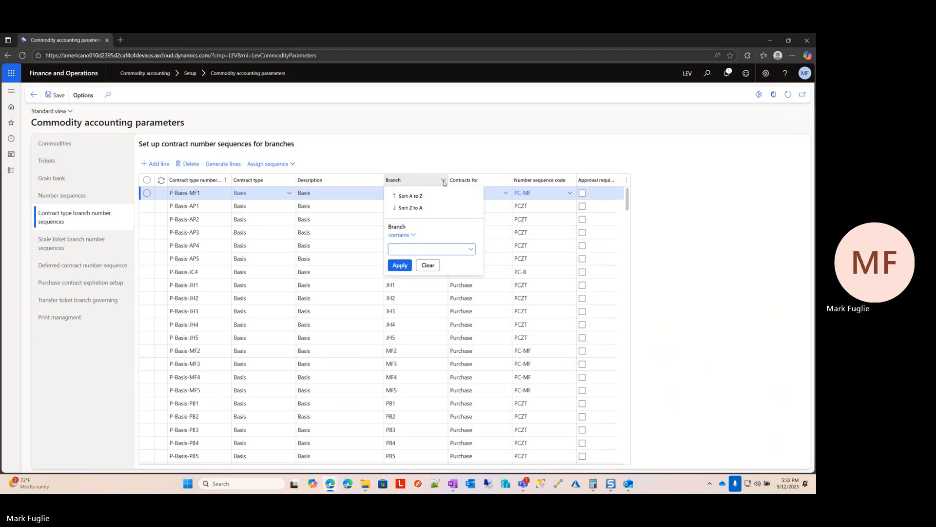
pyautogui.write('CRK')
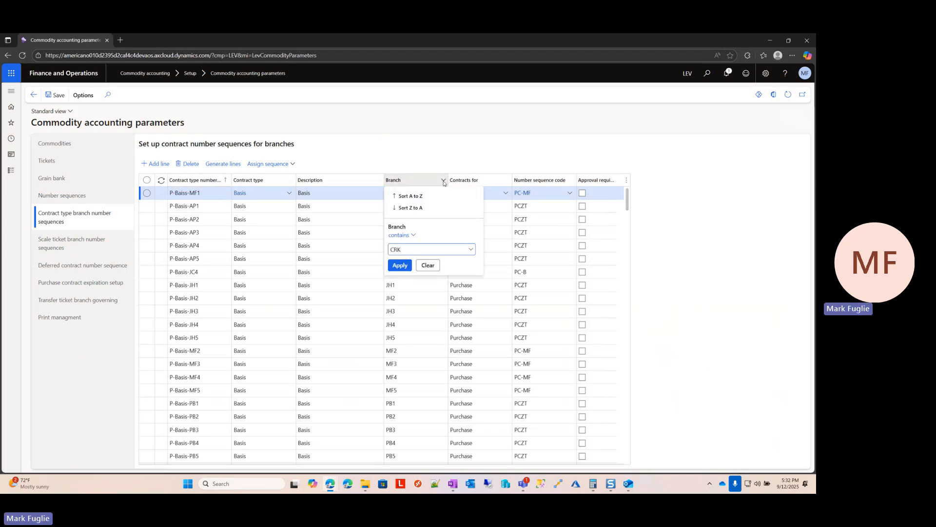
pyautogui.click(400, 265)
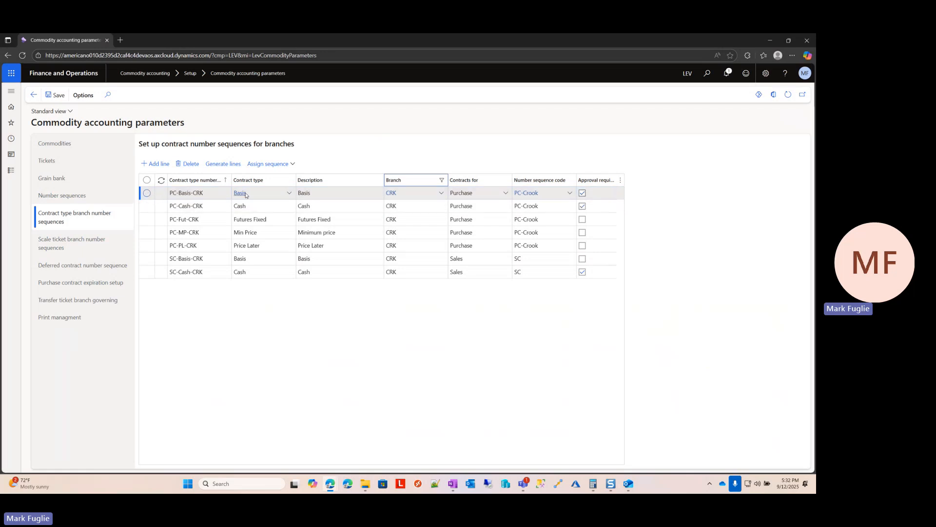
pyautogui.moveTo(247, 205)
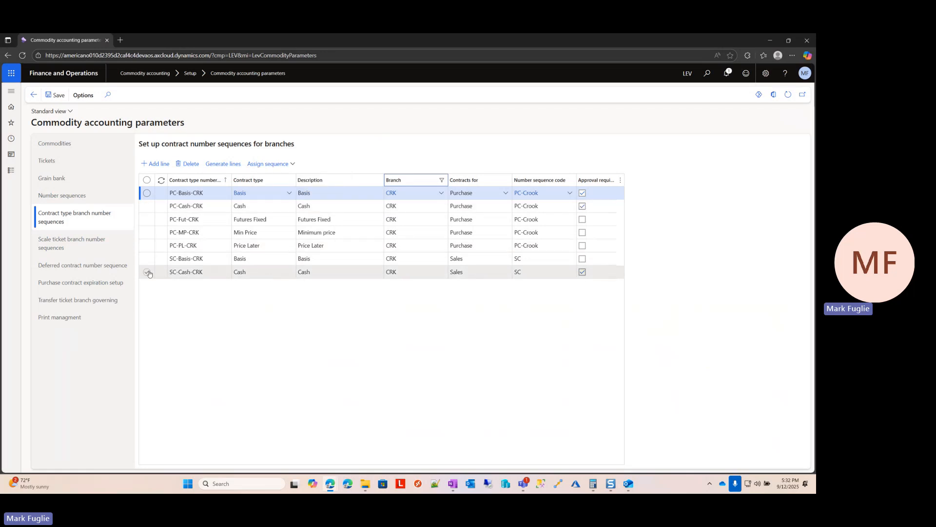
pyautogui.moveTo(261, 273)
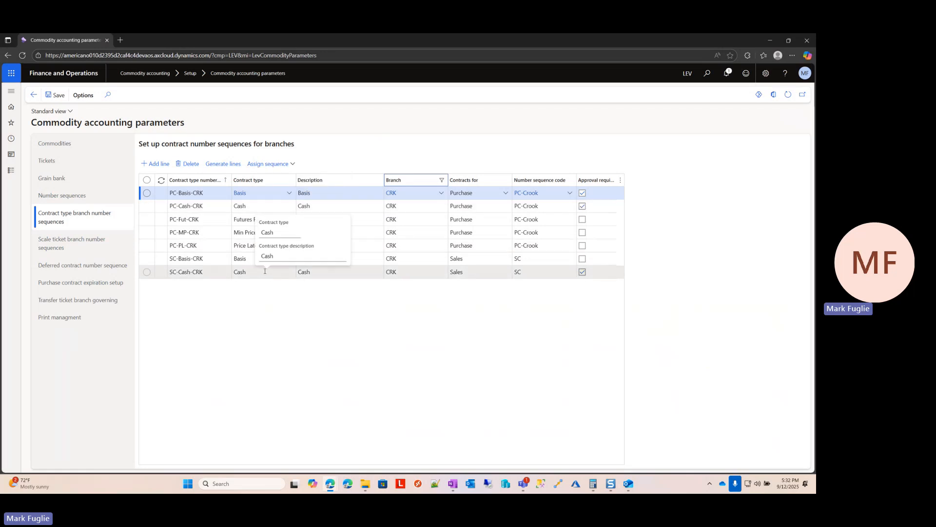
# Step: Duplicate the parameters page in a second browser tab and open the inbound Purchase contracts list there
pyautogui.rightClick(91, 40)
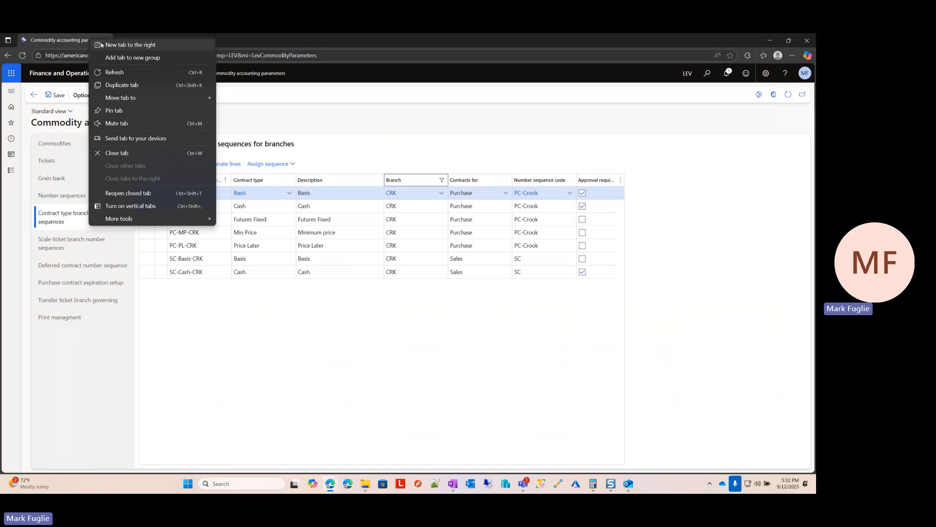
pyautogui.click(124, 85)
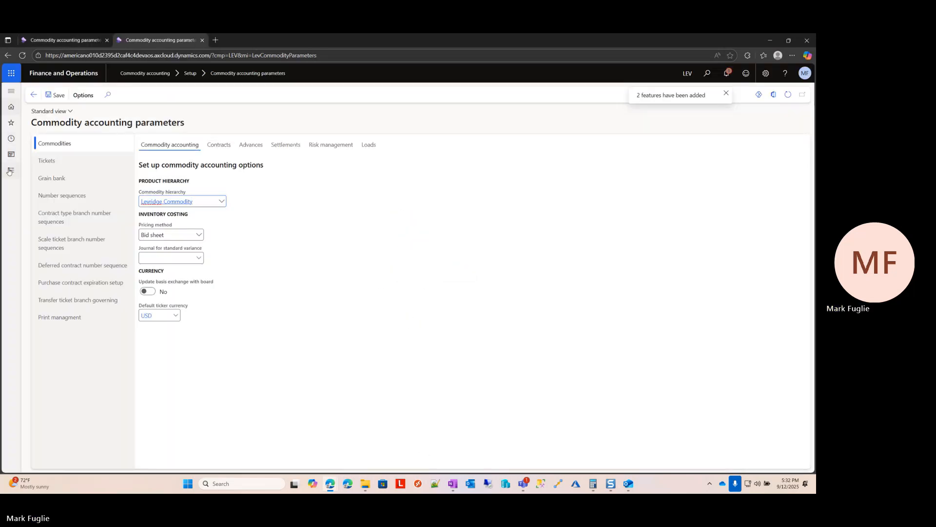
pyautogui.click(10, 171)
pyautogui.click(51, 314)
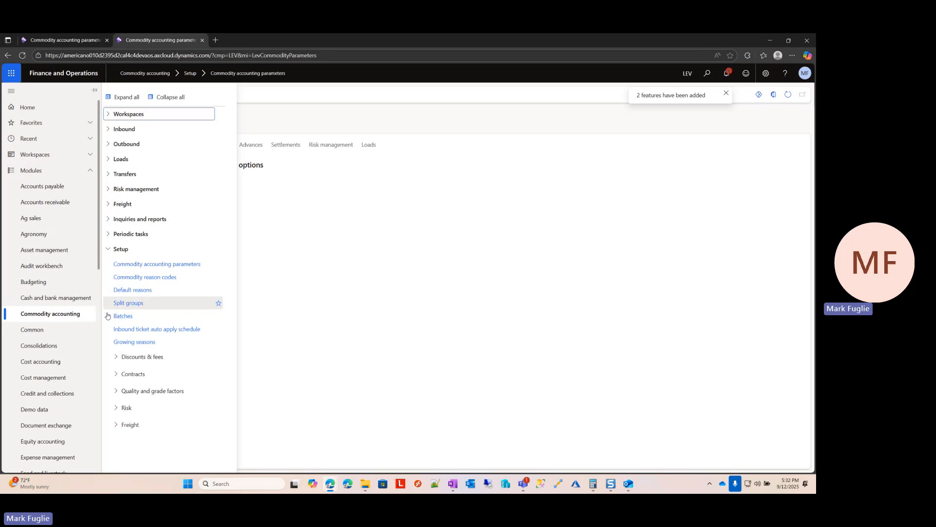
pyautogui.click(125, 129)
pyautogui.click(132, 146)
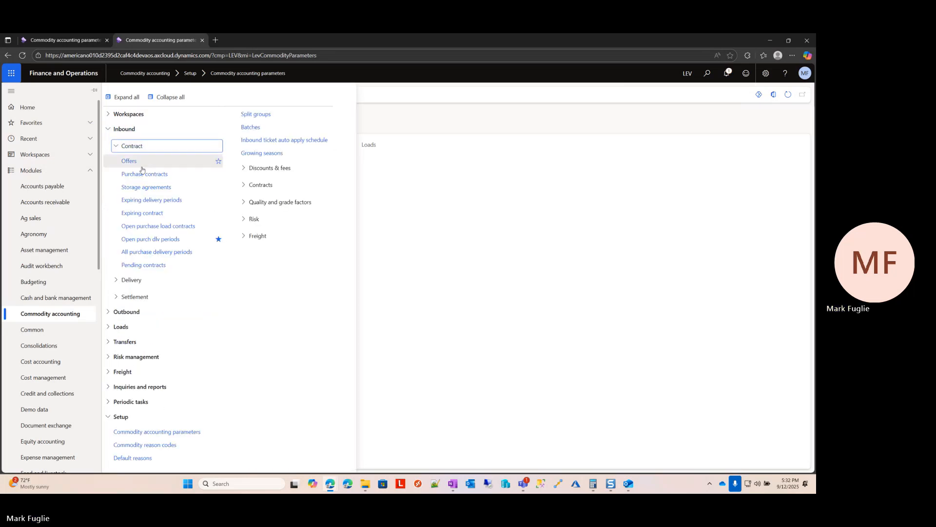
pyautogui.click(144, 174)
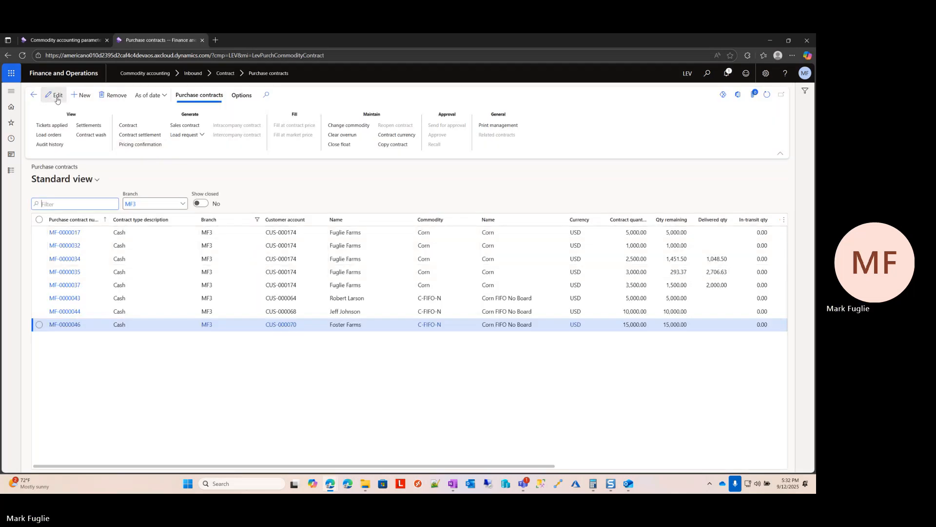
# Step: Start a new purchase contract for branch CRK with contract type Cash and commodity Corn
pyautogui.click(81, 95)
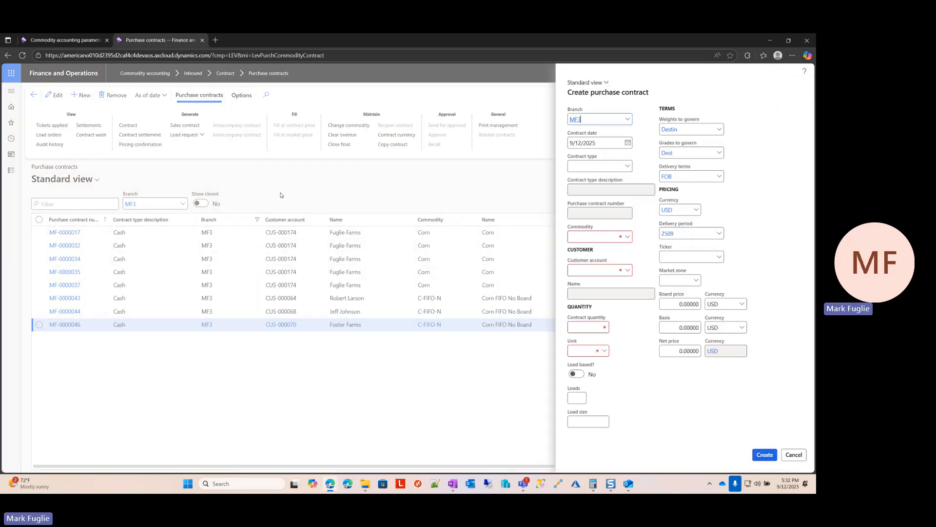
pyautogui.write('M')
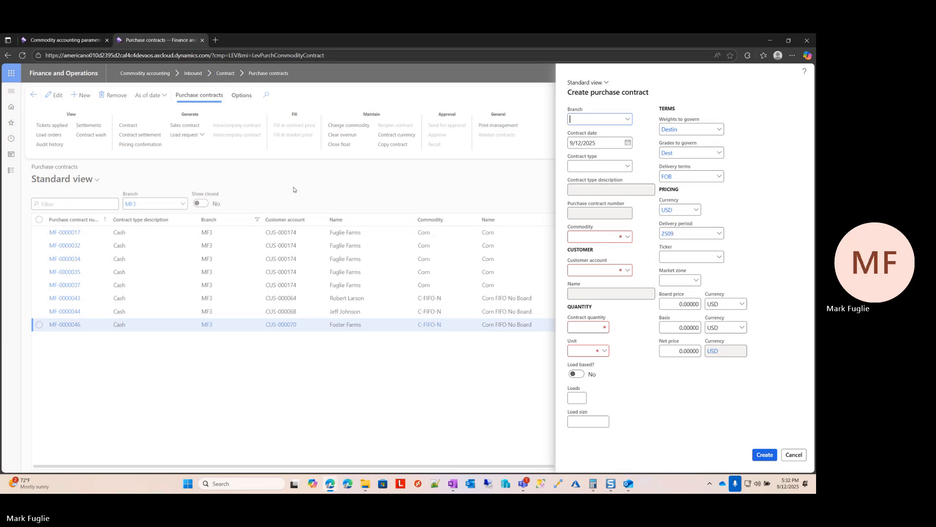
pyautogui.write('CRK')
pyautogui.press('Tab')
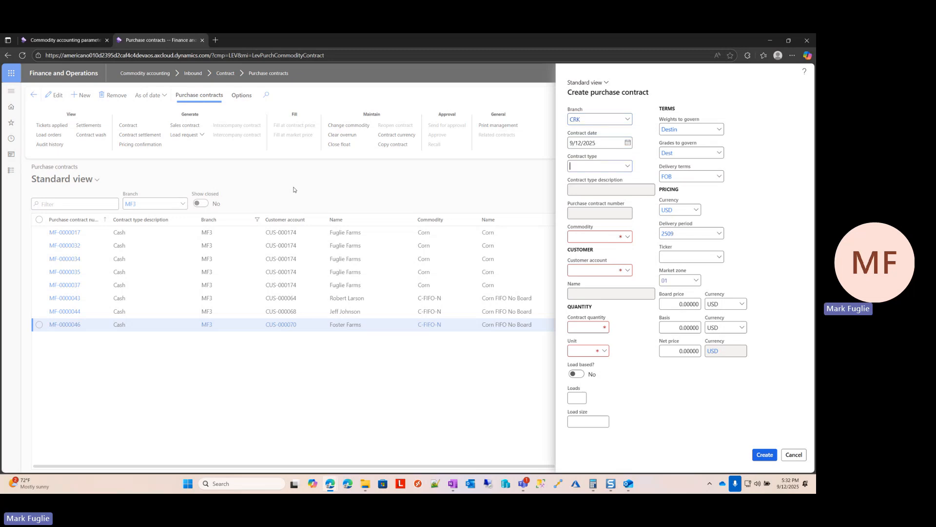
pyautogui.write('Cash')
pyautogui.press('Tab')
pyautogui.write('Cor')
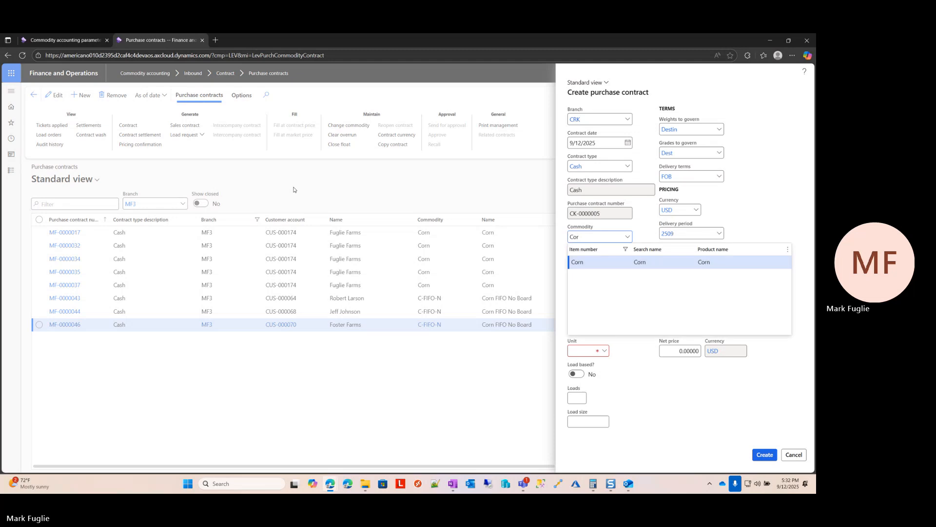
pyautogui.press('Tab')
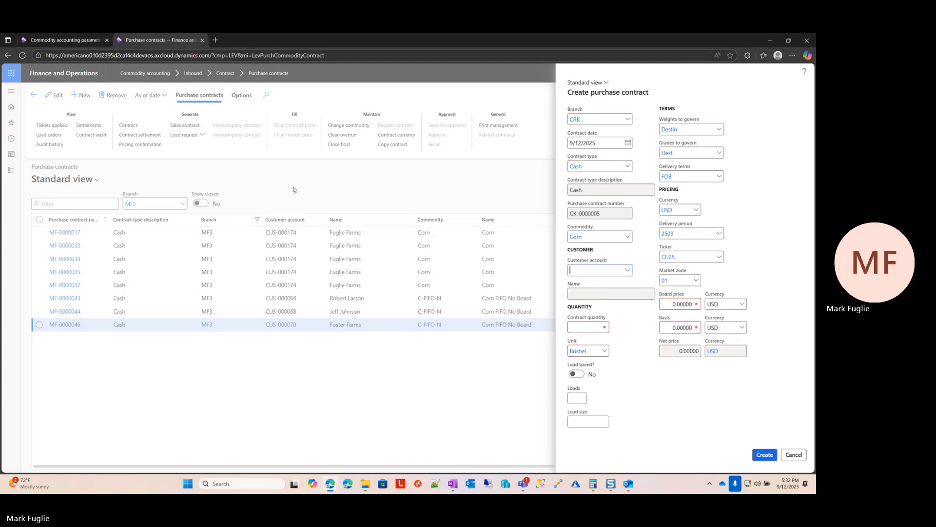
# Step: Choose Shady Lane Farms as the customer and create the contract with a quantity of 5,000 bushels
pyautogui.click(629, 272)
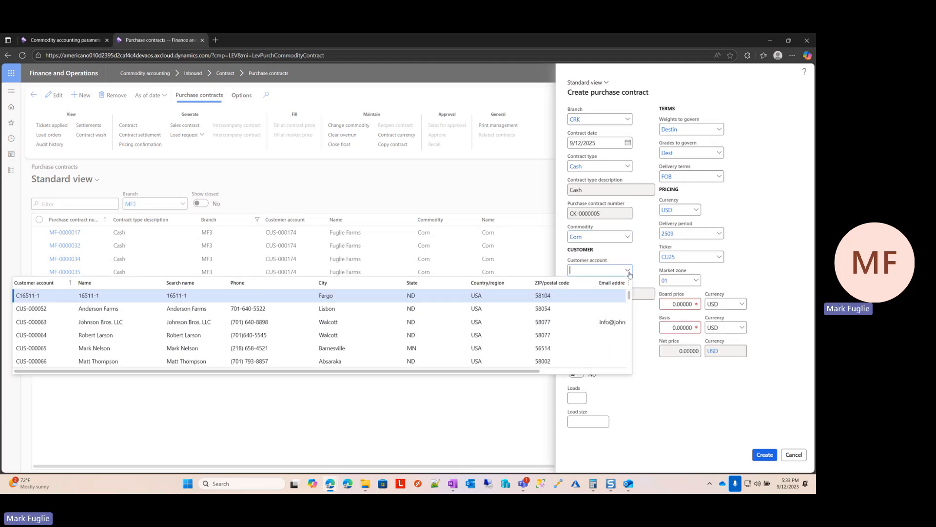
pyautogui.scroll(-2, 136, 336)
pyautogui.scroll(-1, 136, 336)
pyautogui.click(142, 347)
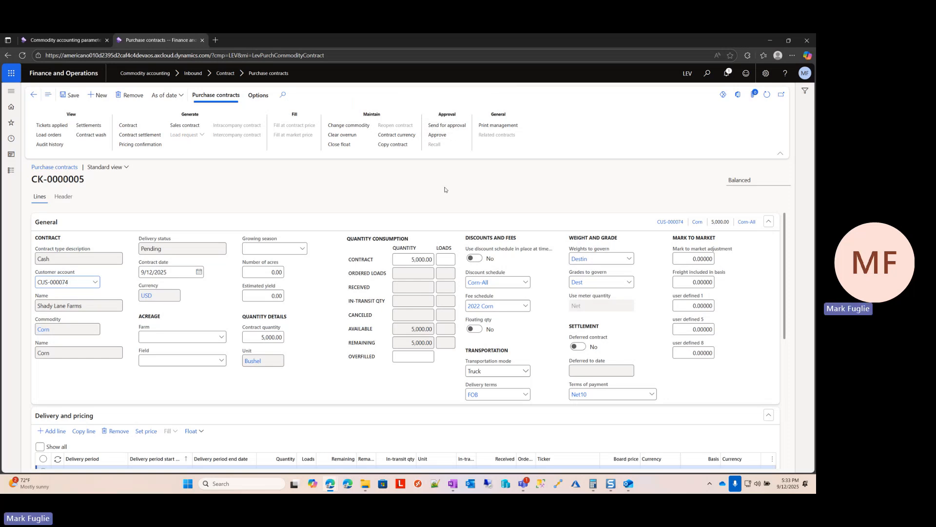
# Step: Send the new Shady Lane Farms contract for approval and approve it from the purchase contracts list
pyautogui.click(453, 128)
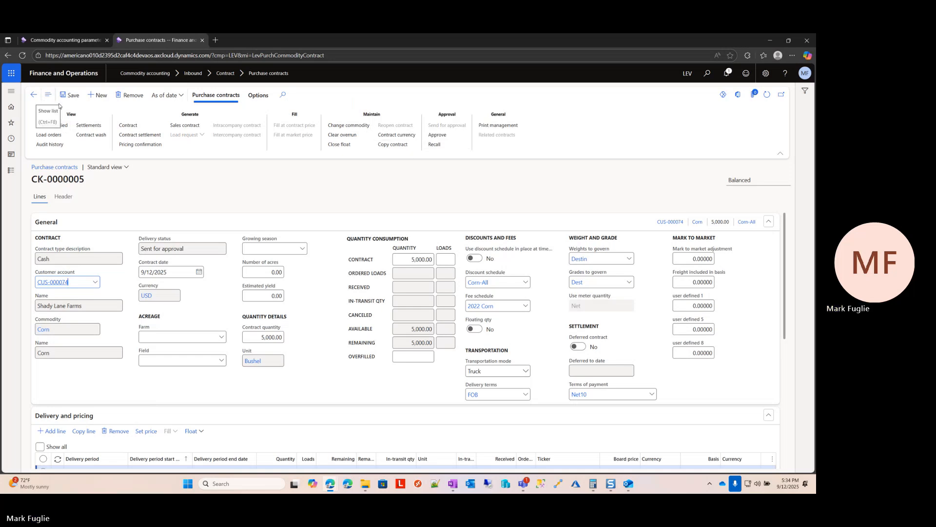
pyautogui.click(33, 97)
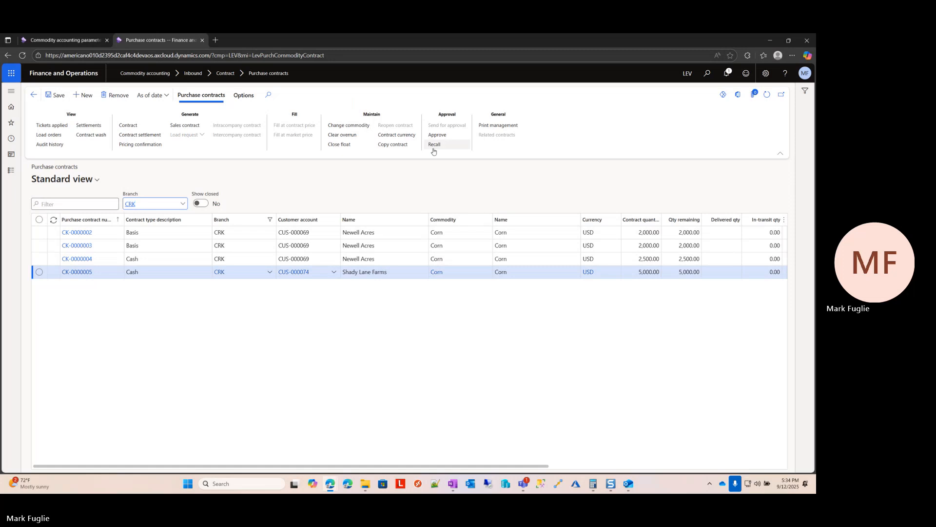
pyautogui.click(39, 272)
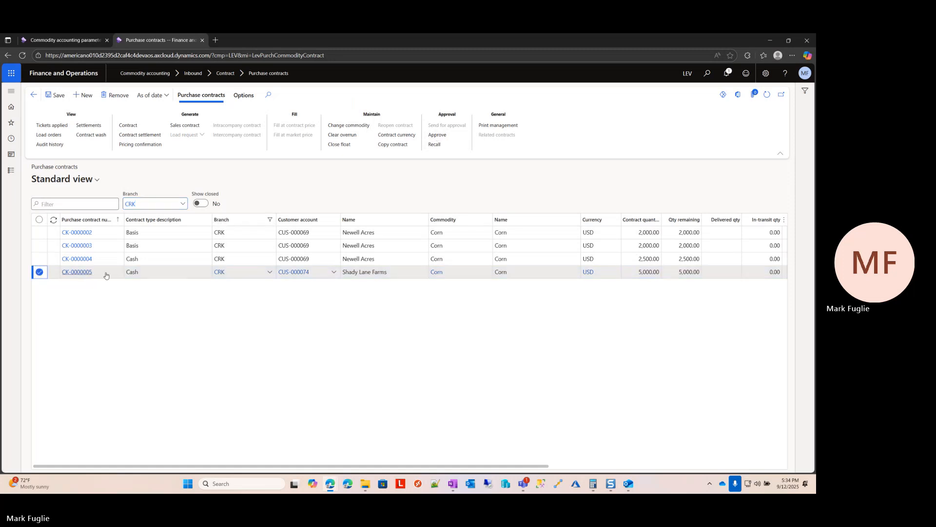
pyautogui.click(435, 144)
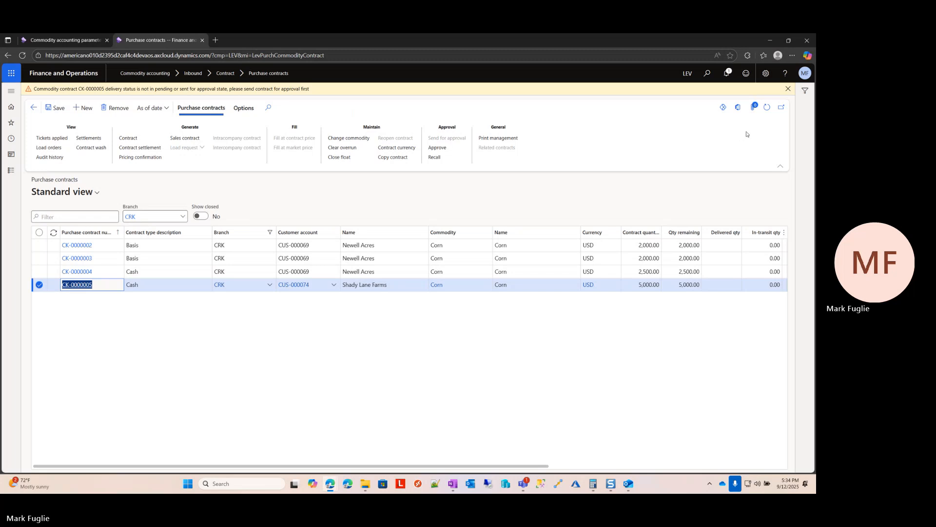
pyautogui.click(788, 89)
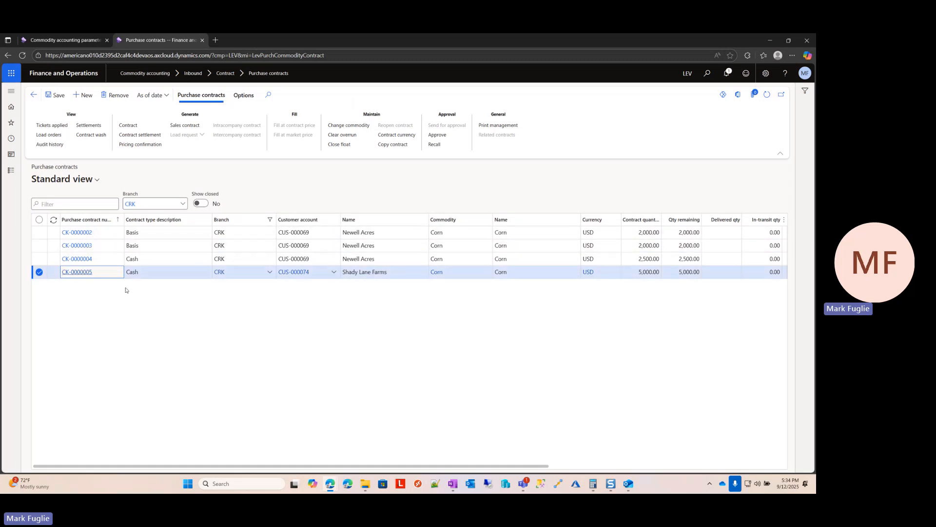
# Step: Recall the Shady Lane Farms contract's approval from its header details and approve it again
pyautogui.click(84, 272)
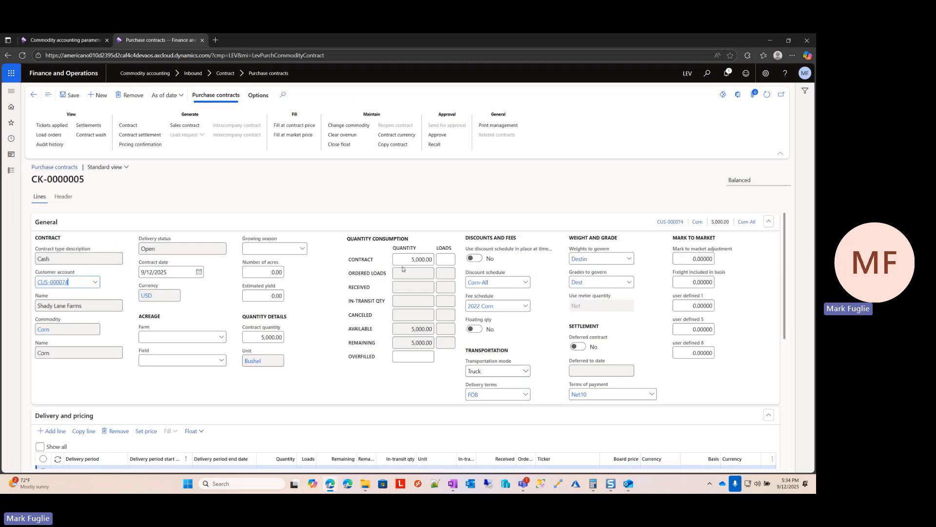
pyautogui.click(64, 196)
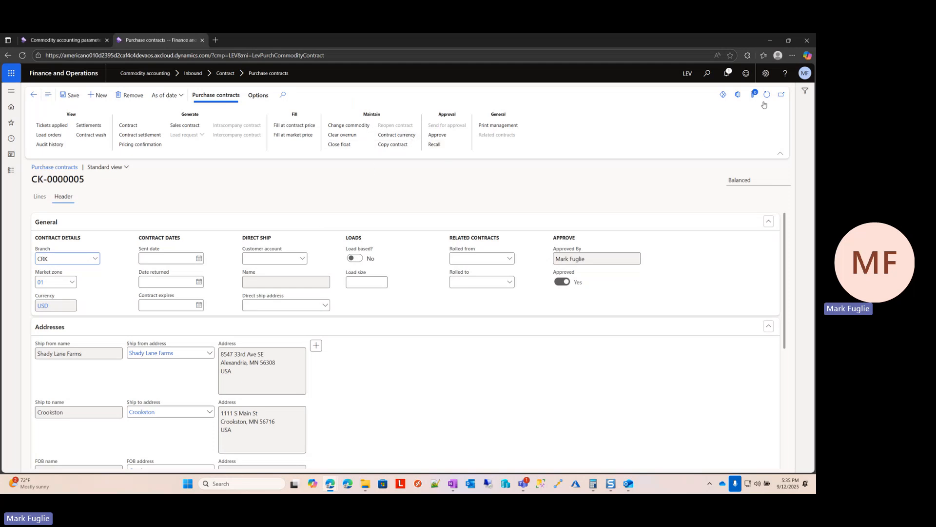
pyautogui.click(434, 145)
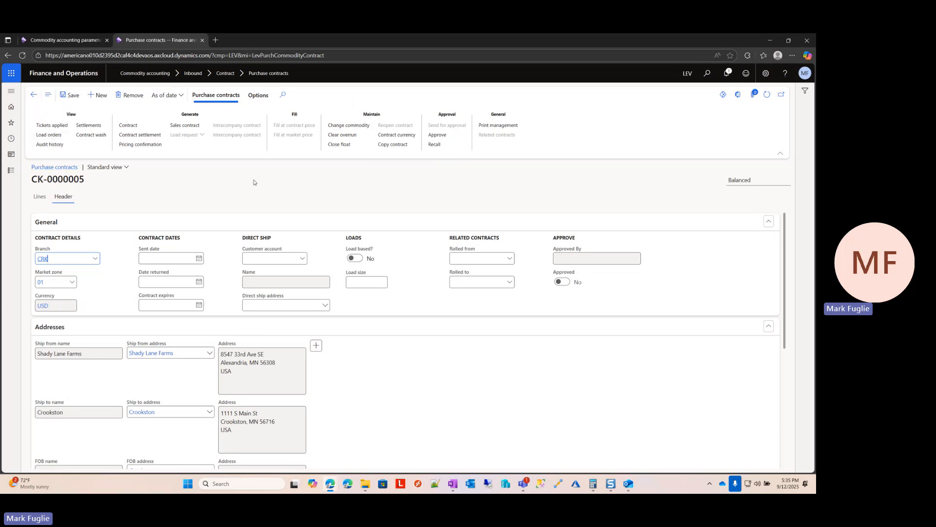
pyautogui.click(437, 135)
# Step: Duplicate the purchase contracts page in another browser tab and open the Inbound tickets list there
pyautogui.rightClick(178, 40)
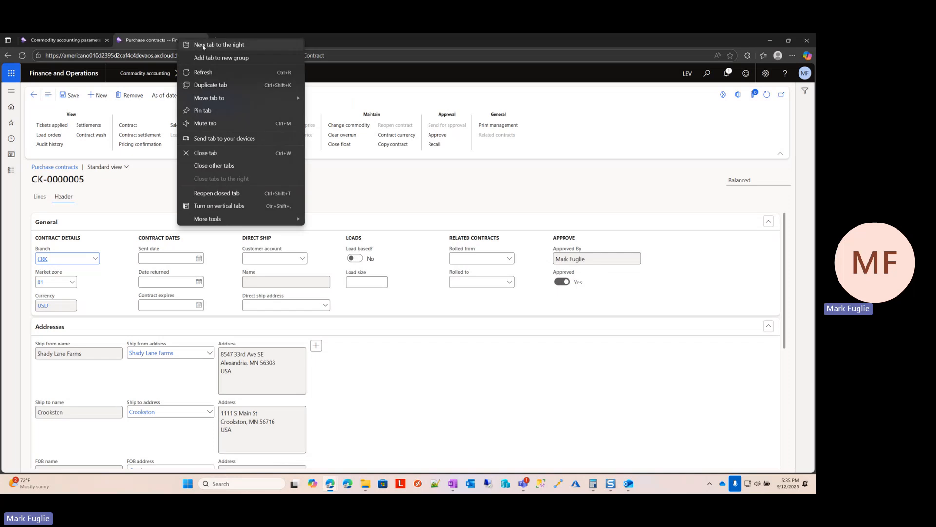
pyautogui.click(215, 85)
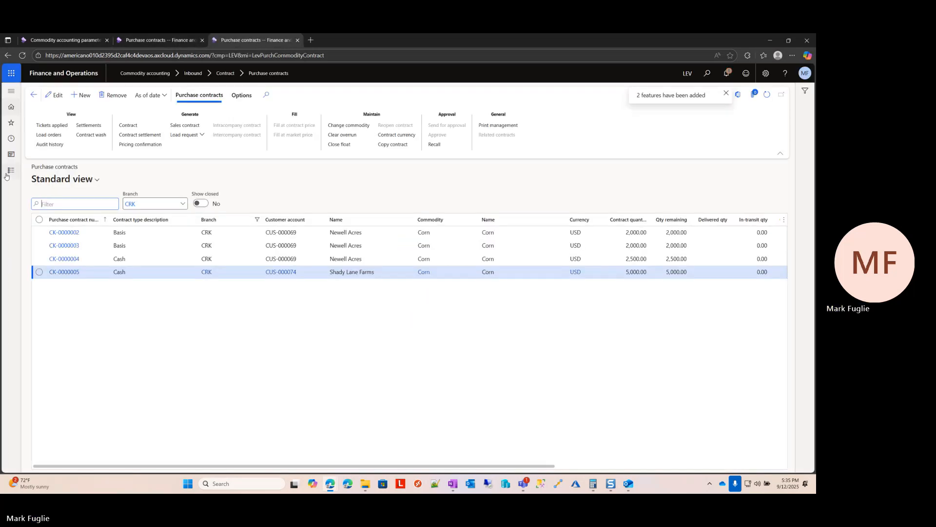
pyautogui.click(10, 170)
pyautogui.click(53, 313)
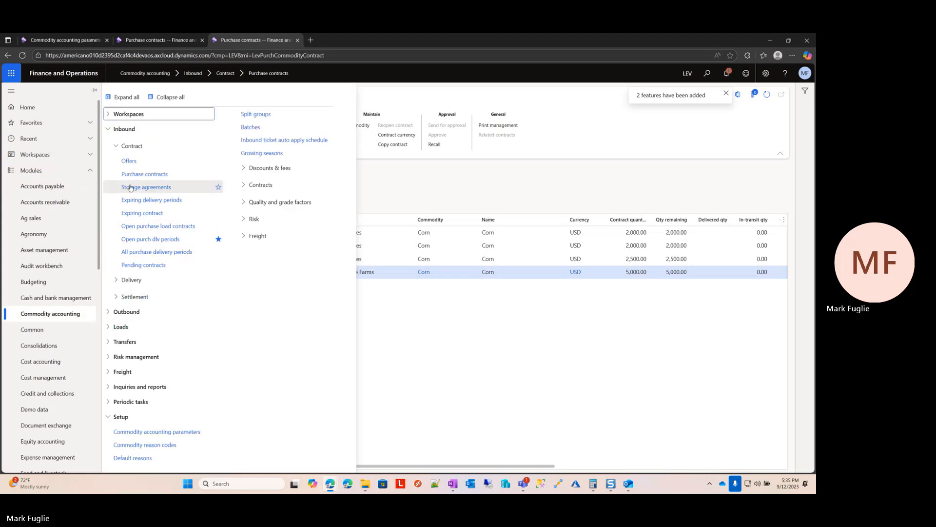
pyautogui.click(137, 280)
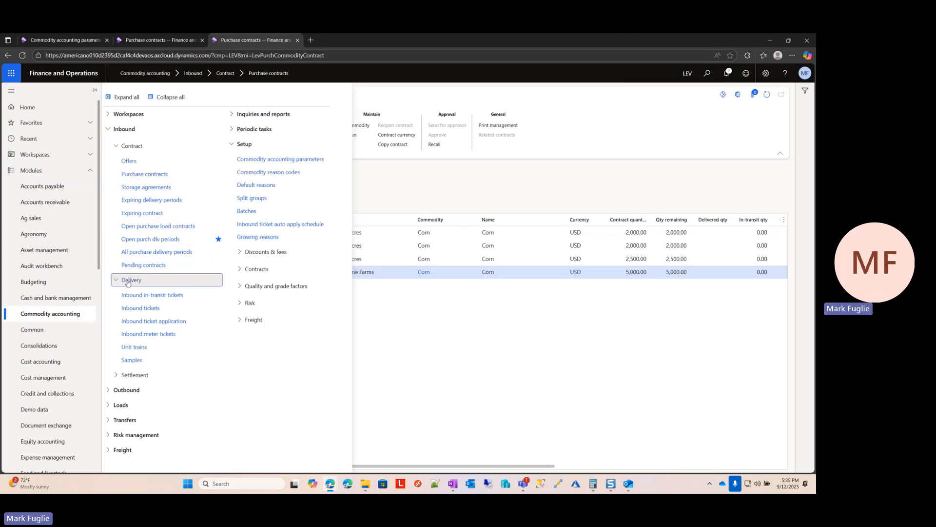
pyautogui.click(140, 308)
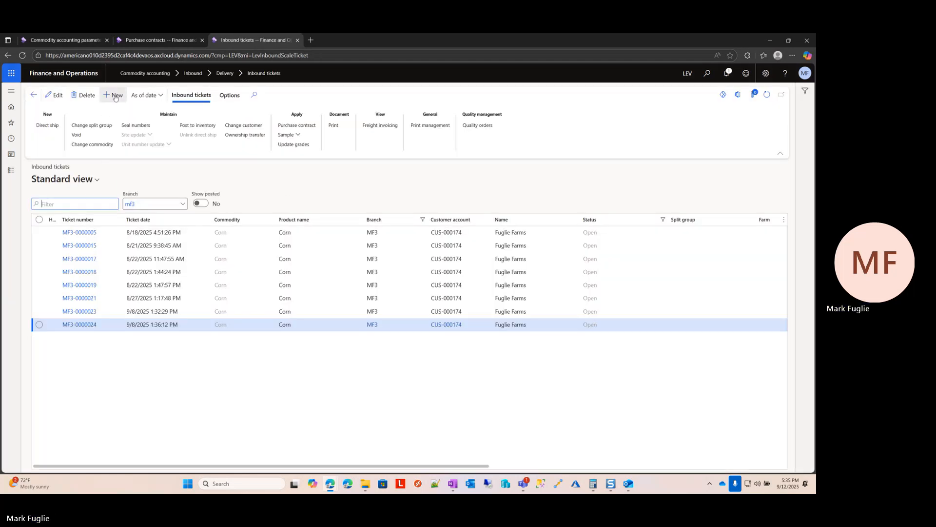
# Step: Create an inbound scale ticket for commodity Corn at branch CRK with Shady Lane Farms as the customer
pyautogui.click(114, 95)
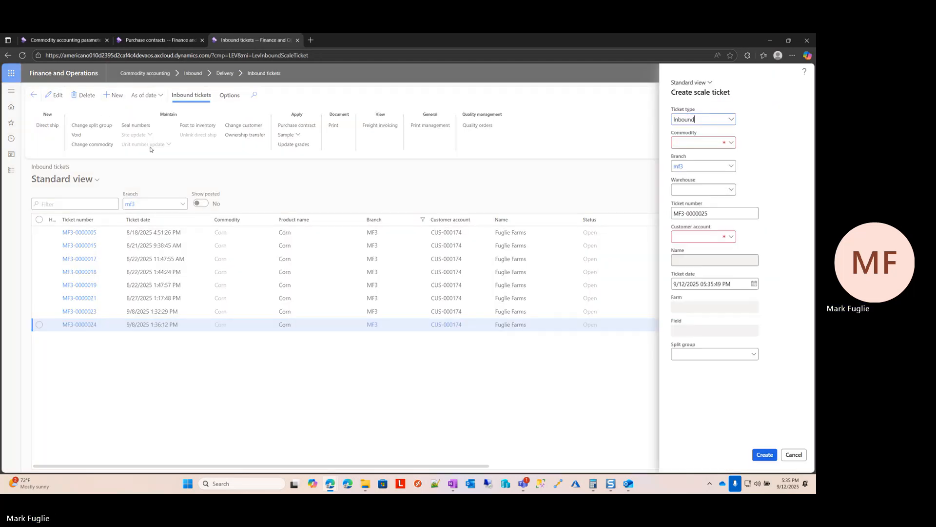
pyautogui.press('Tab')
pyautogui.write('Corn')
pyautogui.press('Tab')
pyautogui.write('CRK')
pyautogui.press('Tab')
pyautogui.press('Tab')
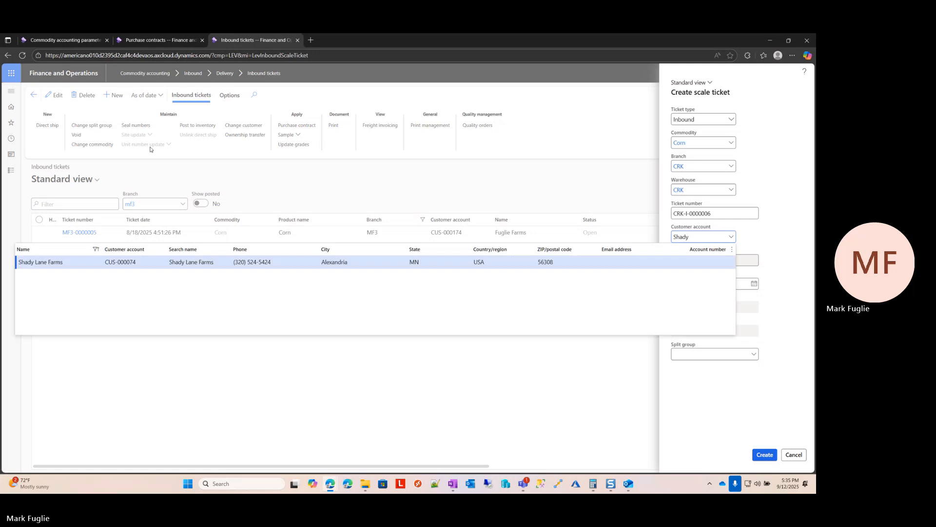
pyautogui.press('Return')
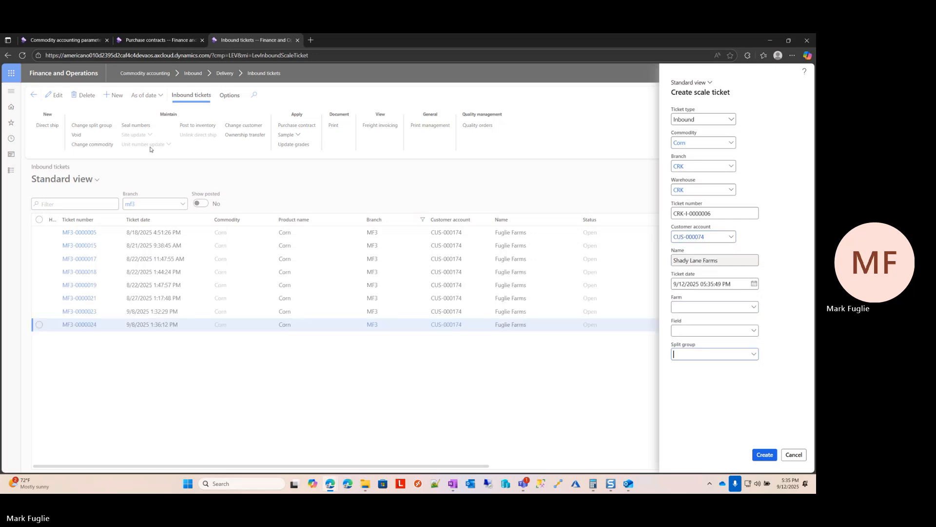
pyautogui.hotkey('alt', 'Return')
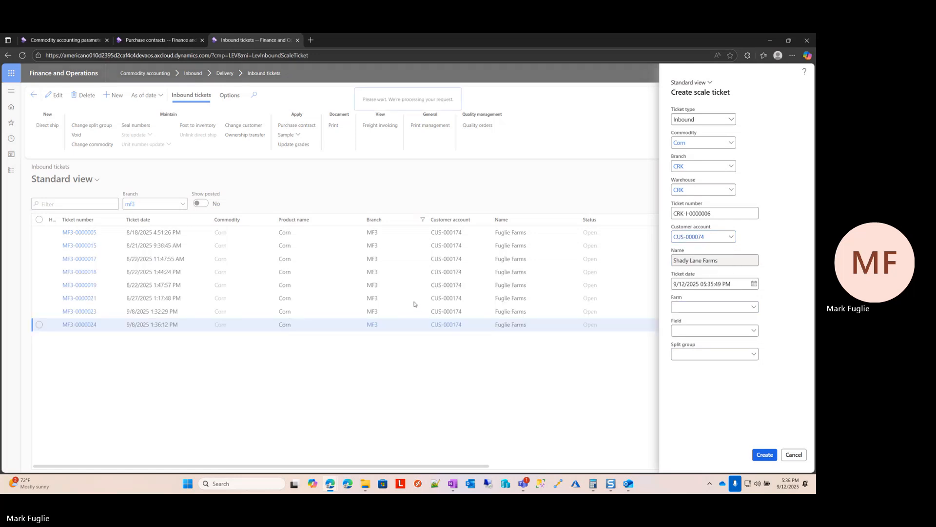
# Step: Set the new inbound ticket's destination gross quantity to 1,000 bushels
pyautogui.scroll(-5, 413, 341)
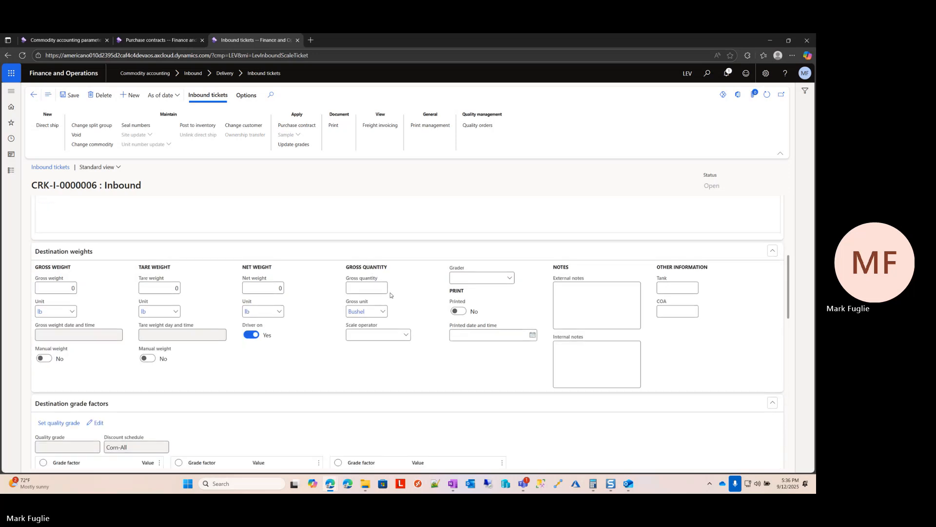
pyautogui.click(368, 287)
pyautogui.write('1,0000')
pyautogui.press('Tab')
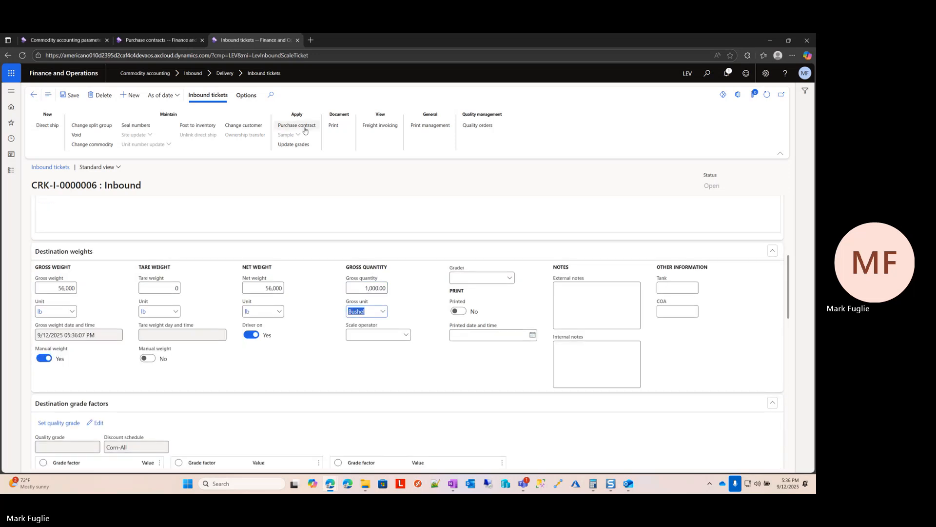
# Step: Apply the new inbound ticket to the Shady Lane Farms cash purchase contract and return to the ticket
pyautogui.click(305, 127)
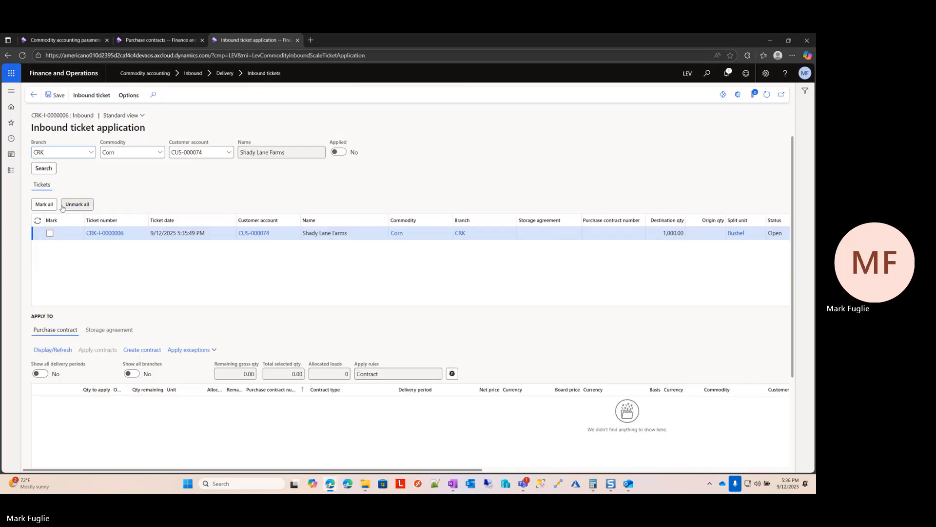
pyautogui.click(50, 234)
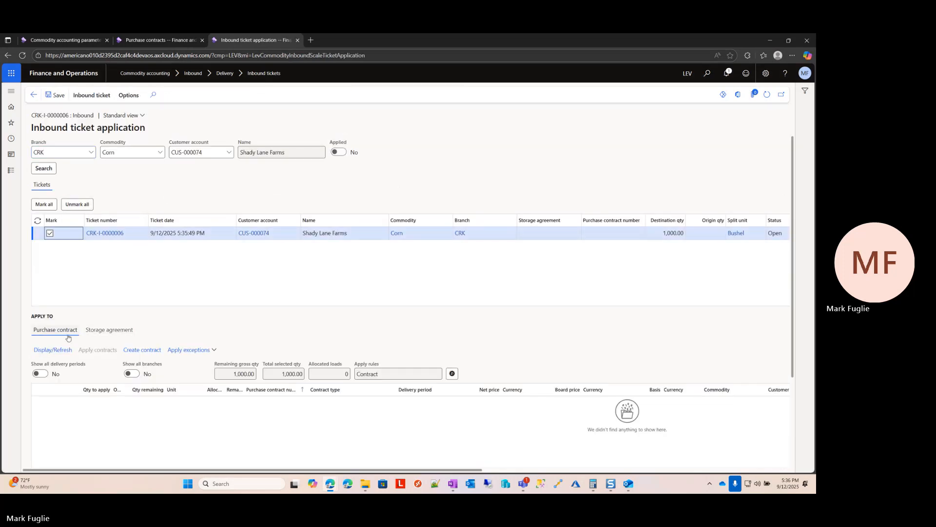
pyautogui.click(54, 351)
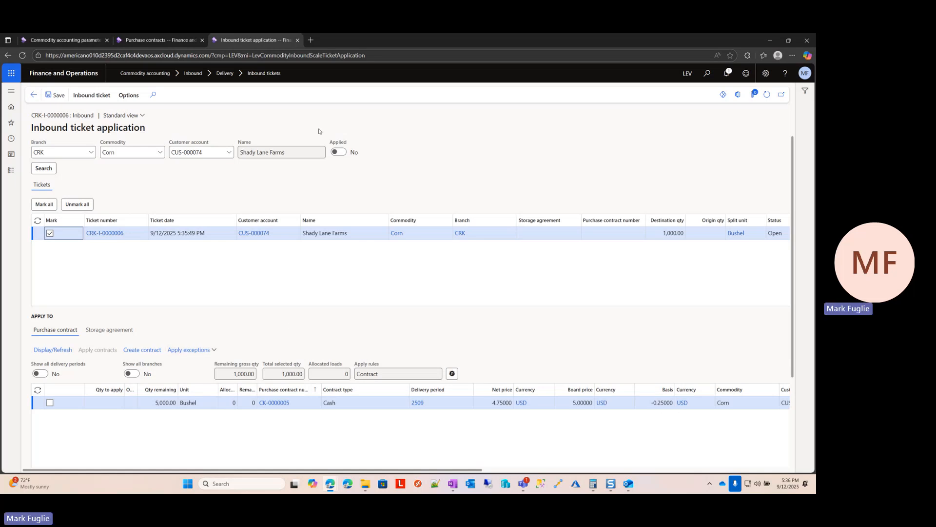
pyautogui.click(158, 40)
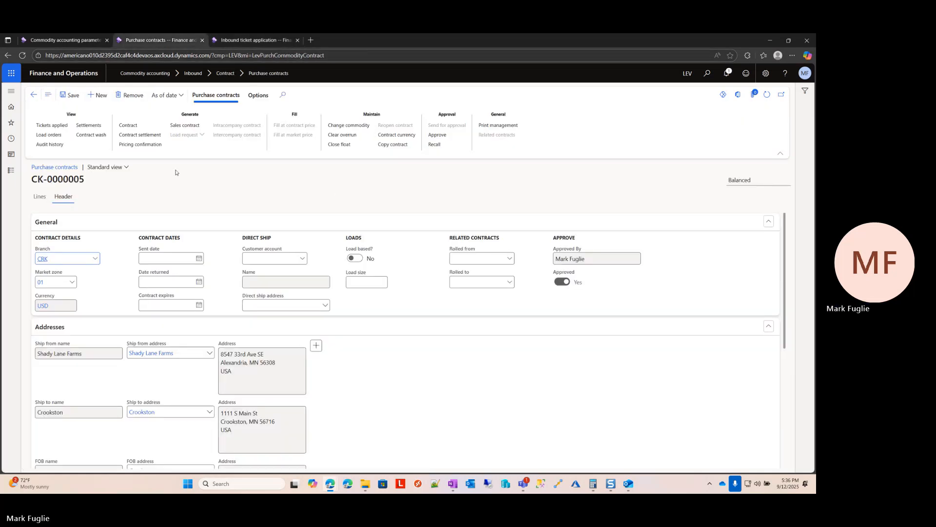
pyautogui.click(253, 40)
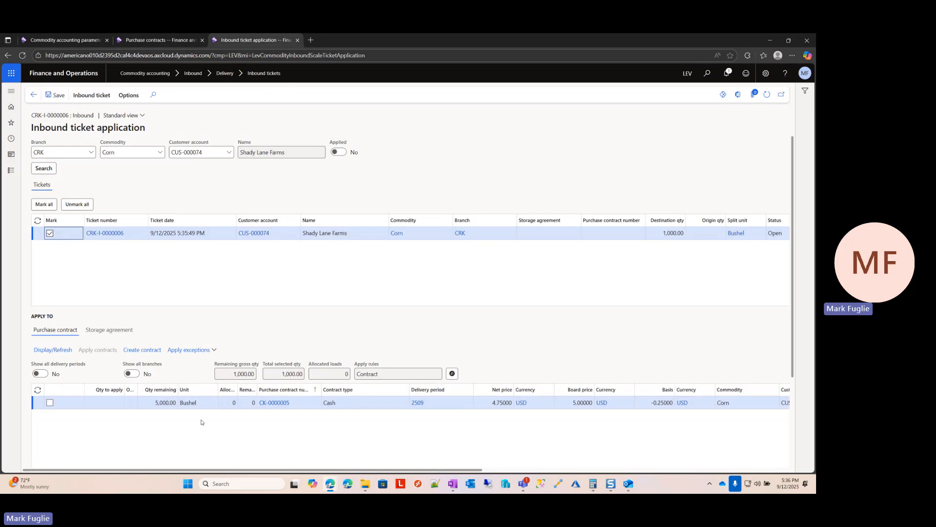
pyautogui.click(49, 402)
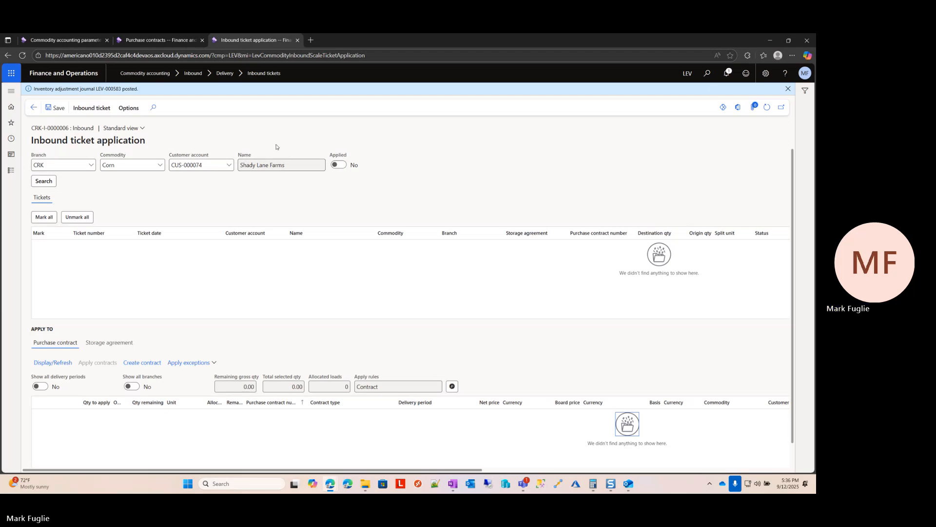
pyautogui.click(788, 89)
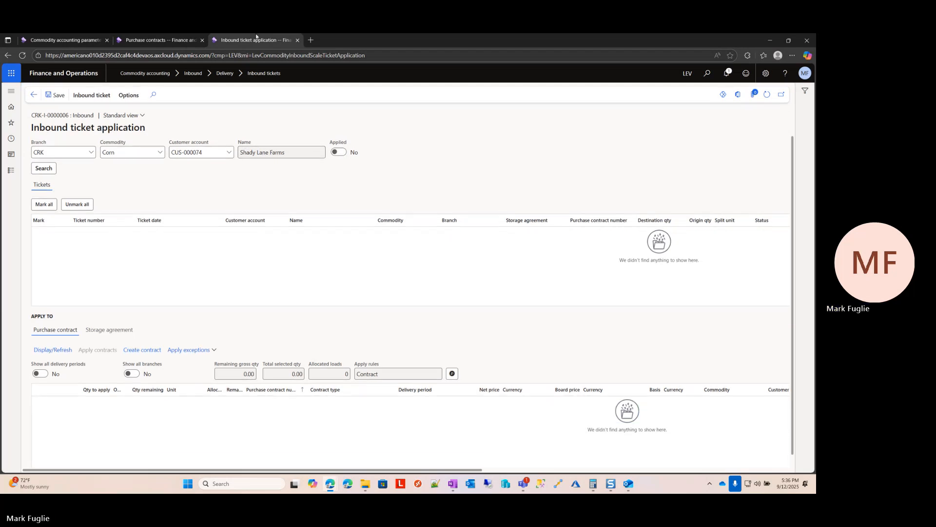
pyautogui.click(34, 95)
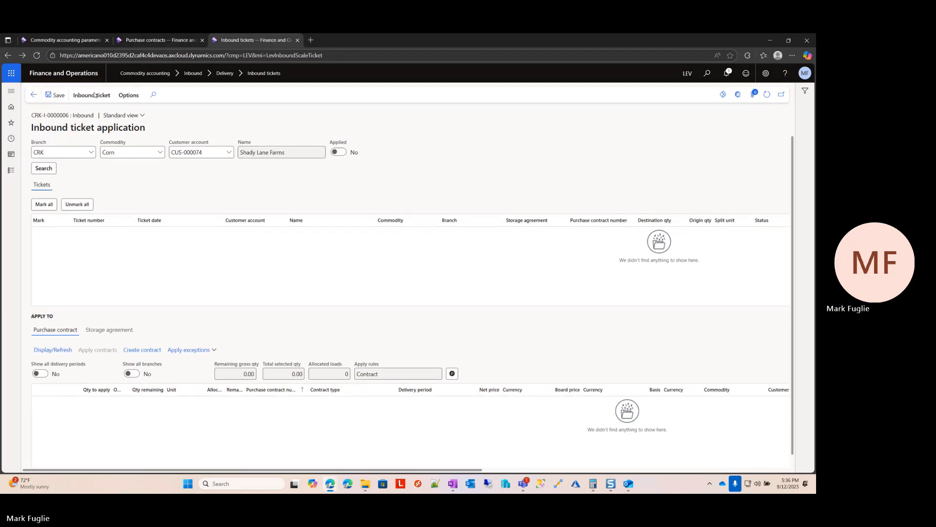
# Step: Refresh the Shady Lane Farms purchase contract, show its line details and try to recall its approval
pyautogui.click(159, 43)
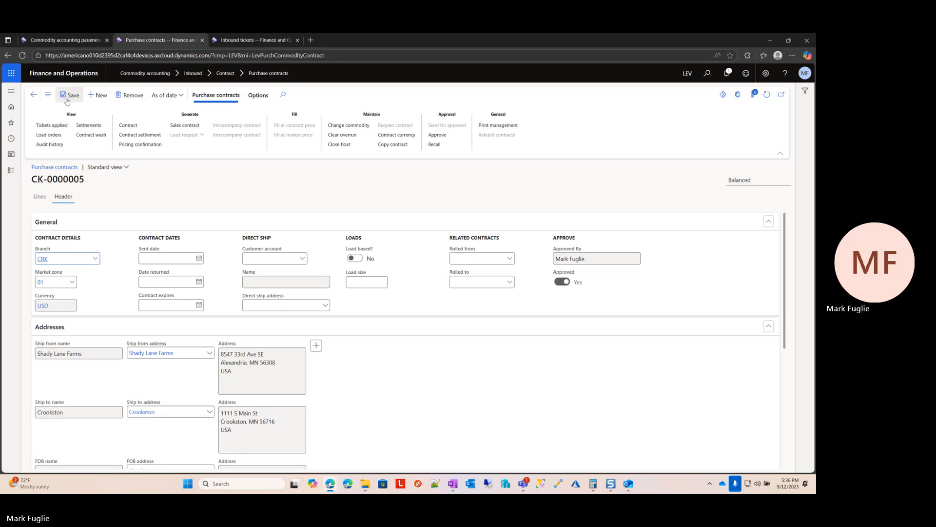
pyautogui.click(766, 95)
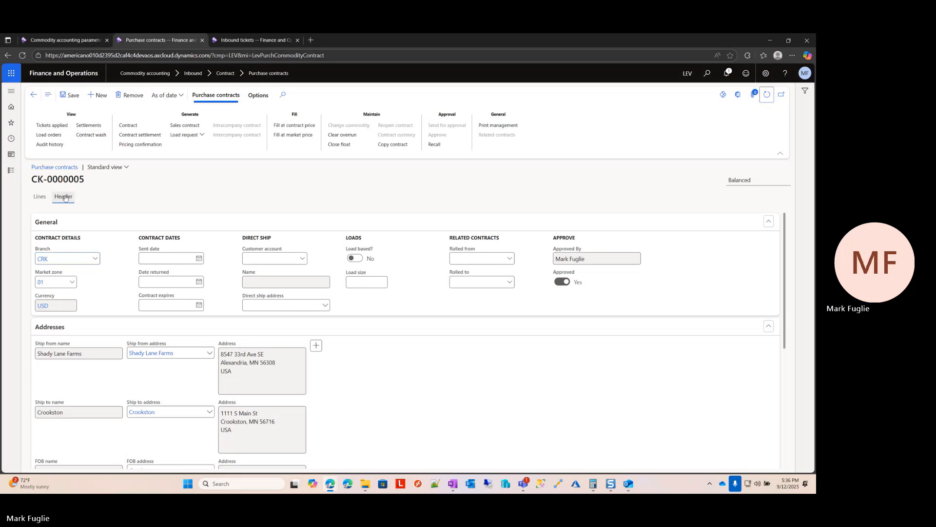
pyautogui.click(40, 197)
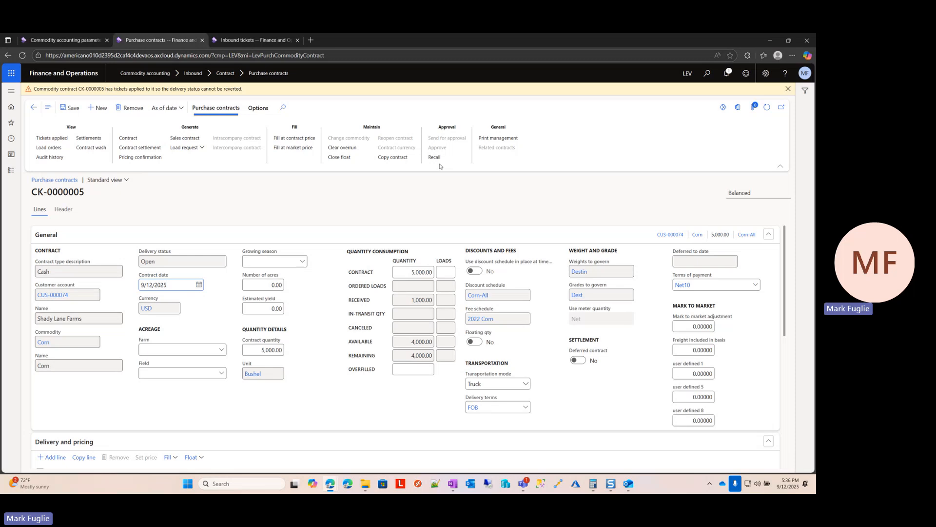
# Step: Search the applied inbound tickets for Shady Lane Farms and un-apply the marked ticket from its purchase contract
pyautogui.click(263, 40)
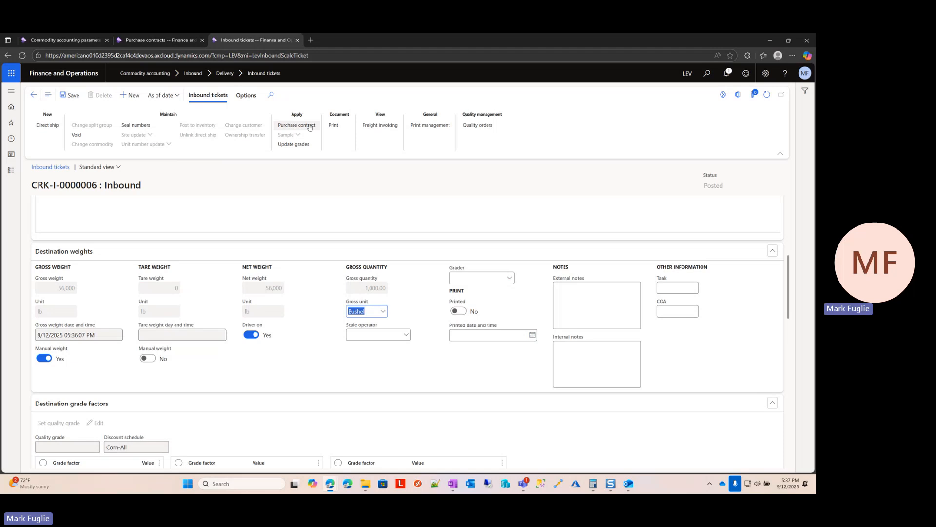
pyautogui.click(309, 127)
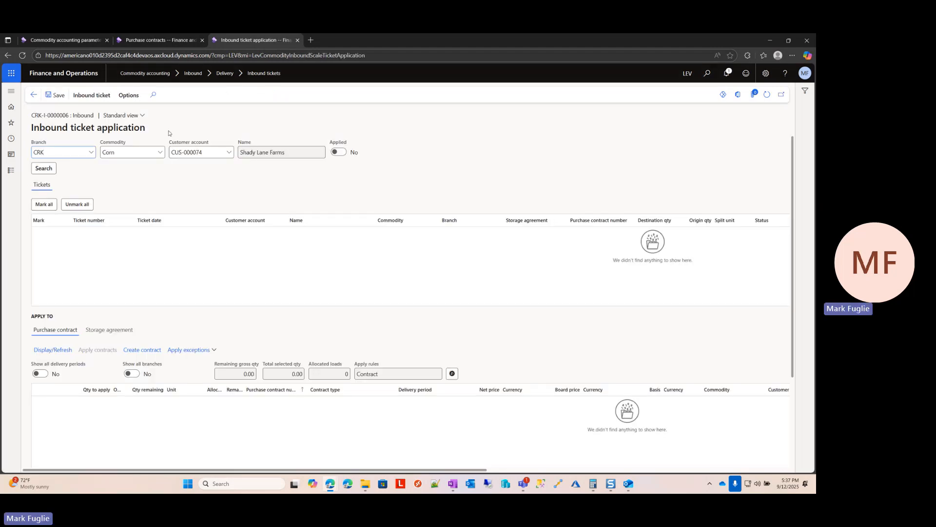
pyautogui.click(339, 152)
pyautogui.click(43, 168)
pyautogui.click(50, 233)
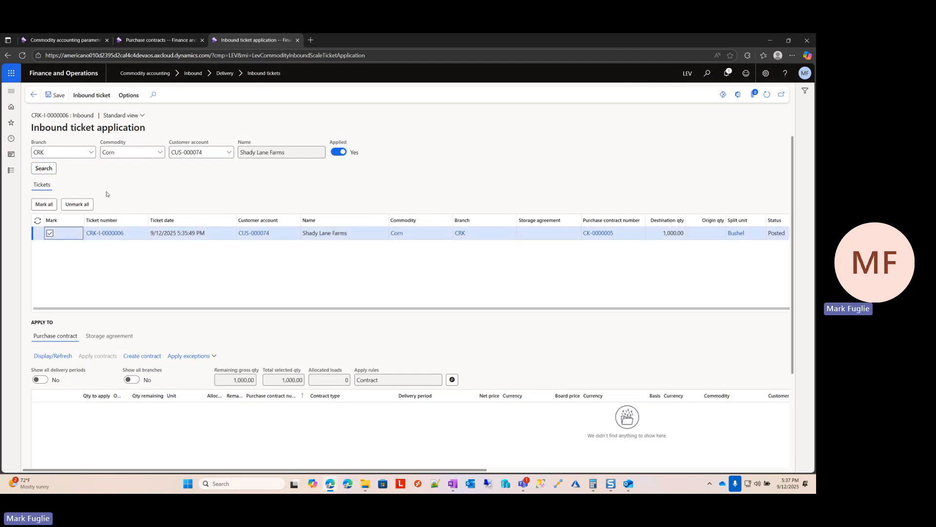
pyautogui.click(91, 95)
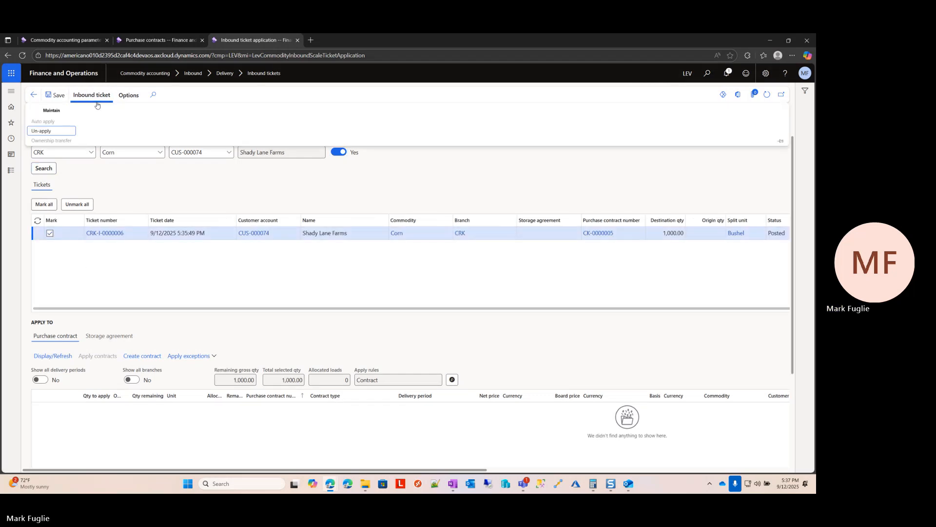
pyautogui.click(44, 136)
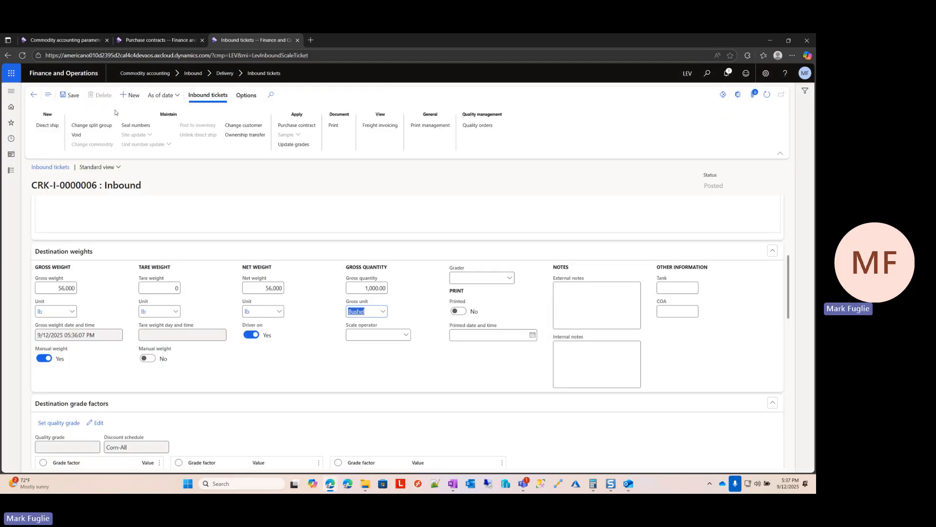
# Step: Return to the Shady Lane Farms purchase contract, dismiss the warning and recall the contract's approval
pyautogui.click(160, 41)
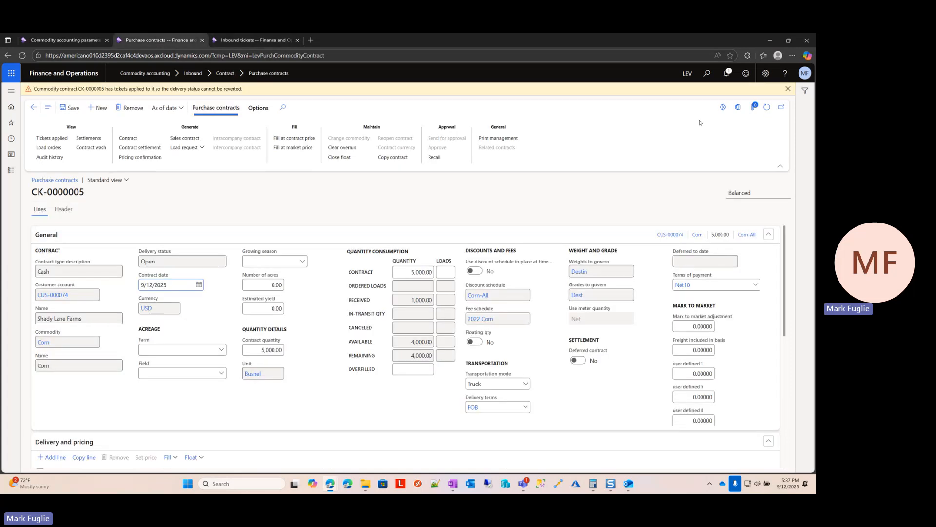
pyautogui.click(788, 88)
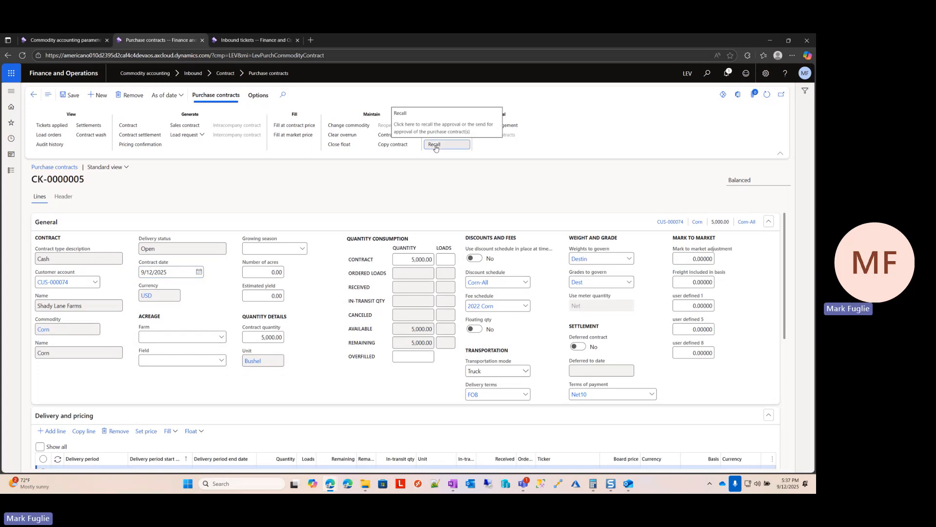
pyautogui.click(435, 145)
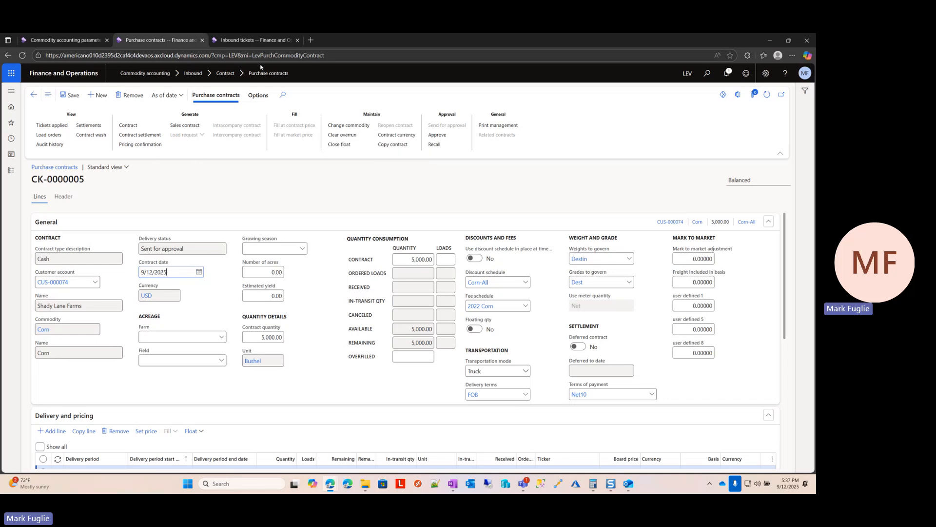
# Step: Duplicate the purchase contracts page in another browser tab and open the outbound Sales contracts list there
pyautogui.rightClick(182, 41)
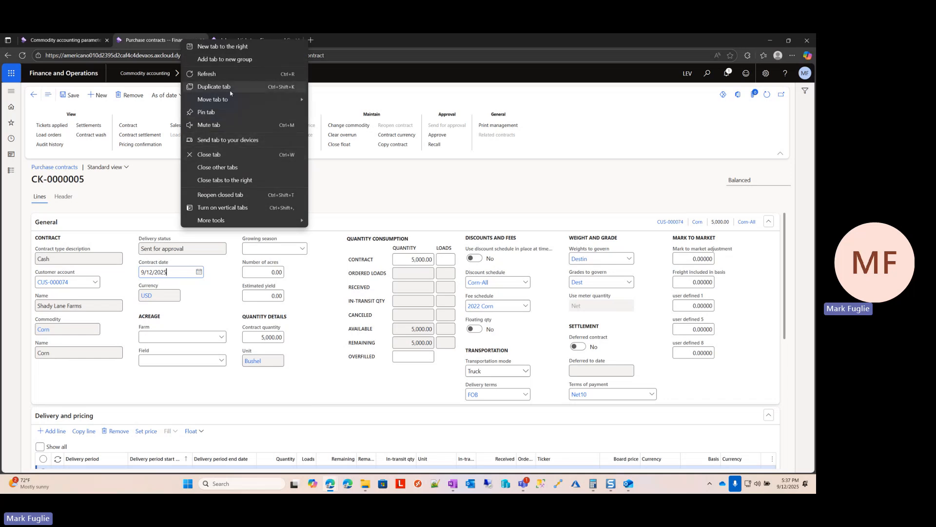
pyautogui.click(230, 91)
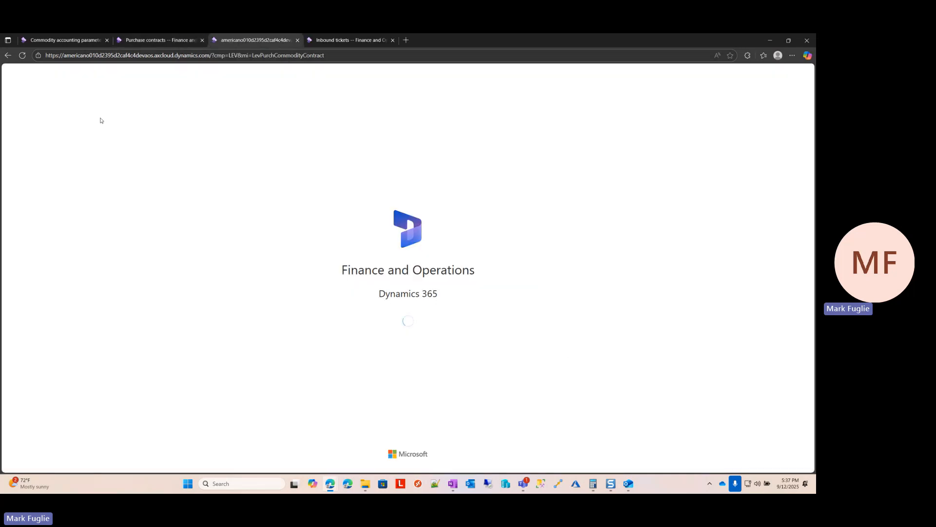
pyautogui.click(10, 168)
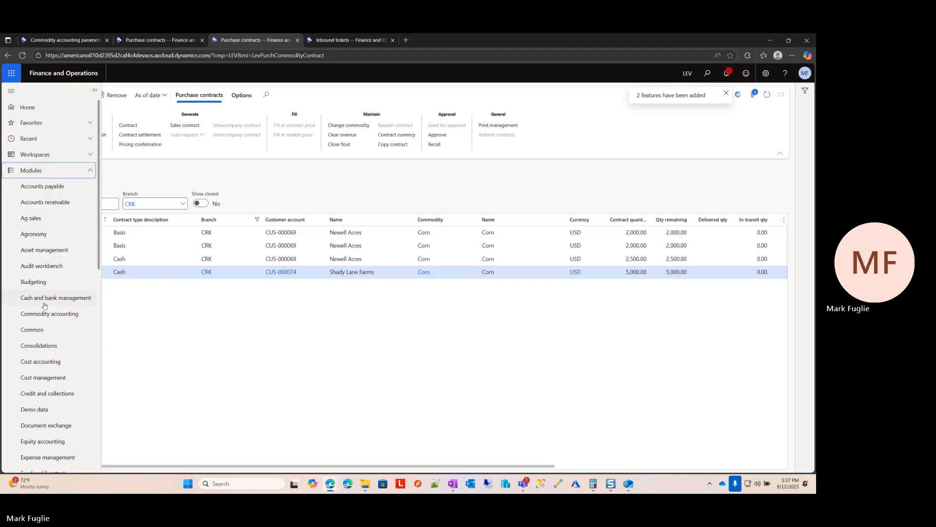
pyautogui.click(34, 314)
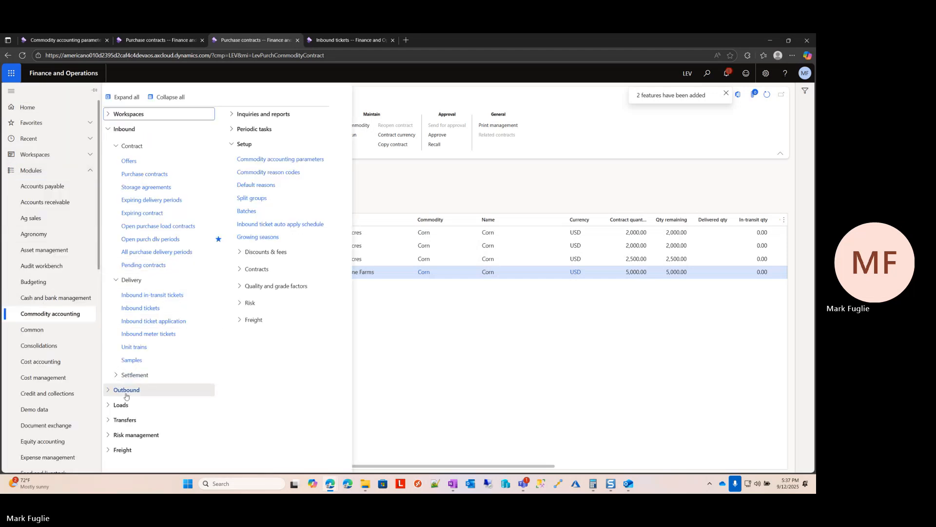
pyautogui.click(126, 391)
pyautogui.click(132, 408)
pyautogui.click(136, 420)
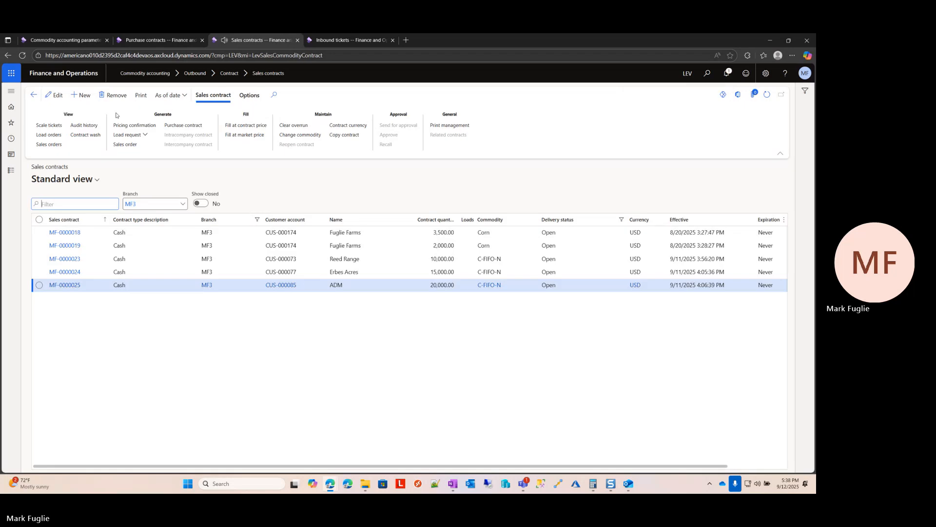
# Step: Filter the sales contracts list to branch CRK
pyautogui.click(146, 204)
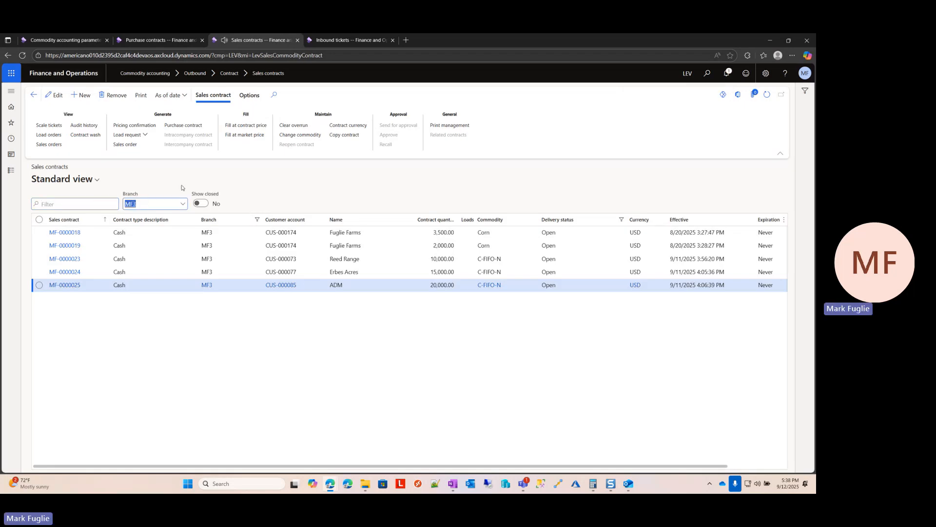
pyautogui.write('CRK')
pyautogui.press('Tab')
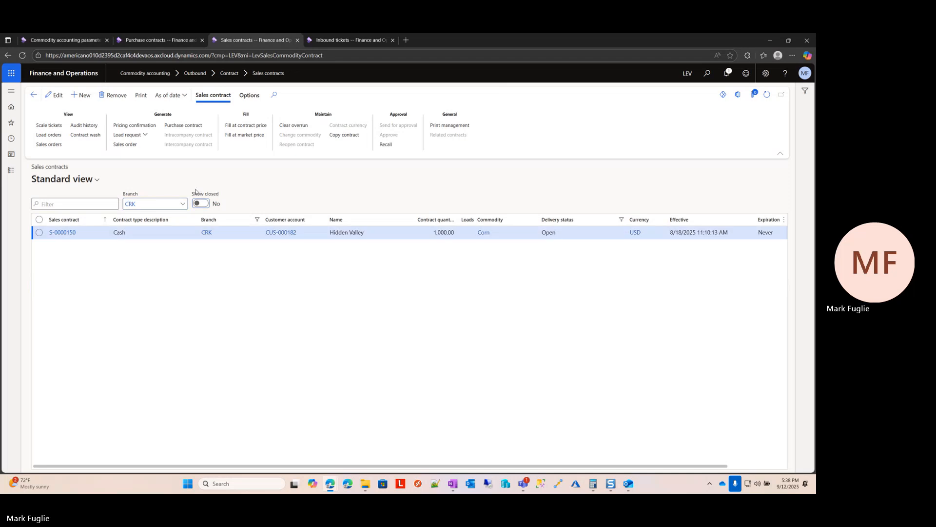
# Step: Start a new sales contract for branch CRK with contract type Cash and commodity Corn
pyautogui.click(84, 96)
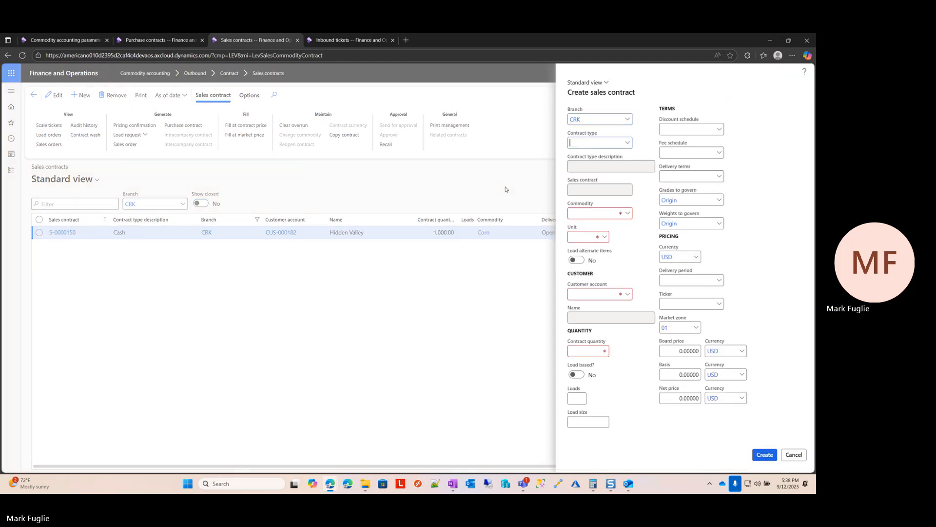
pyautogui.write('Cash')
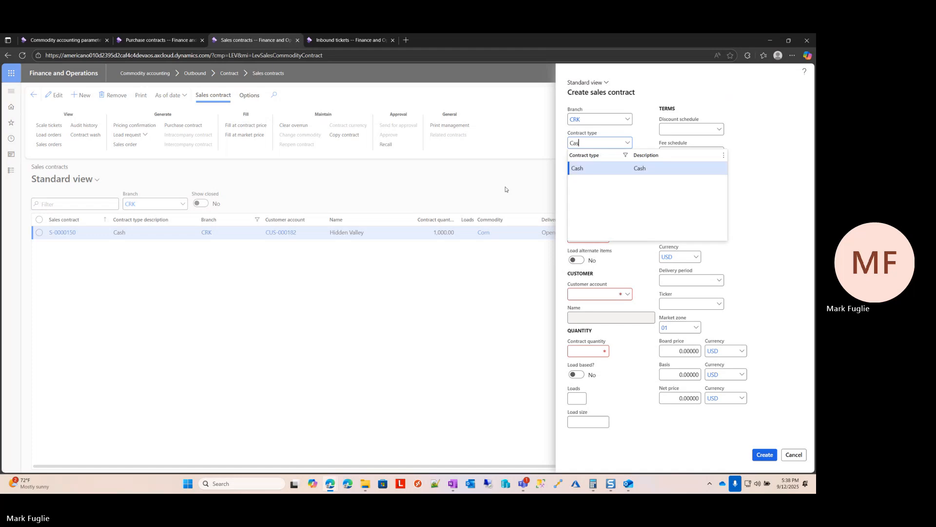
pyautogui.press('Tab')
pyautogui.press('Tab')
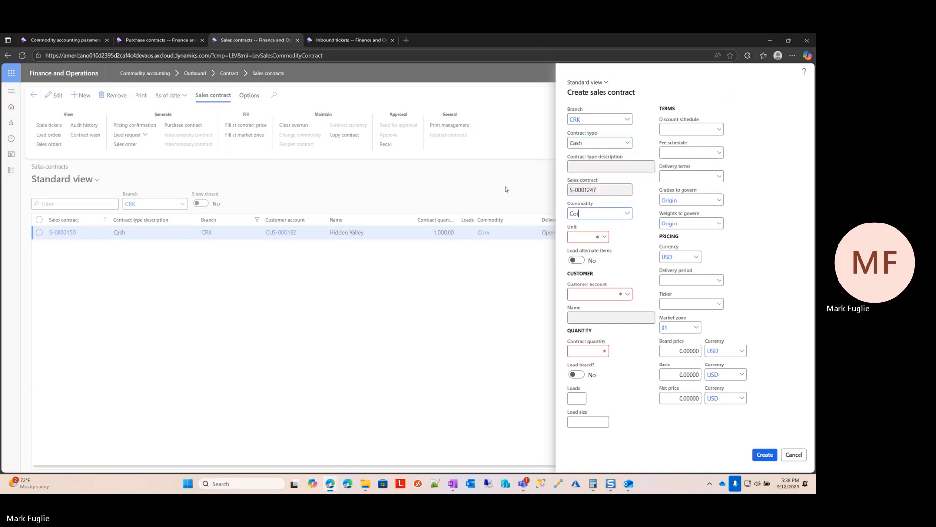
pyautogui.press('Tab')
pyautogui.press('Tab')
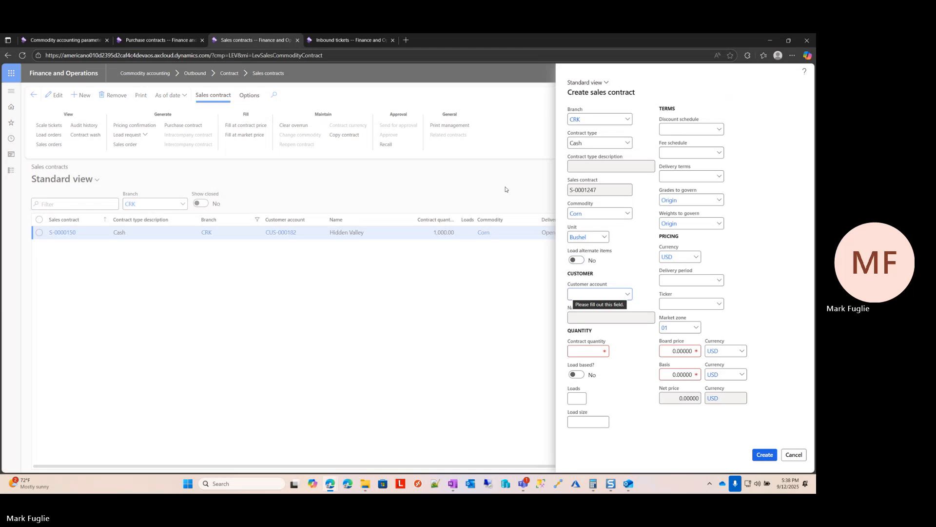
# Step: Assign the customer account found with "shady" to the new sales contract and set the contract quantity to 10,000
pyautogui.write('shad')
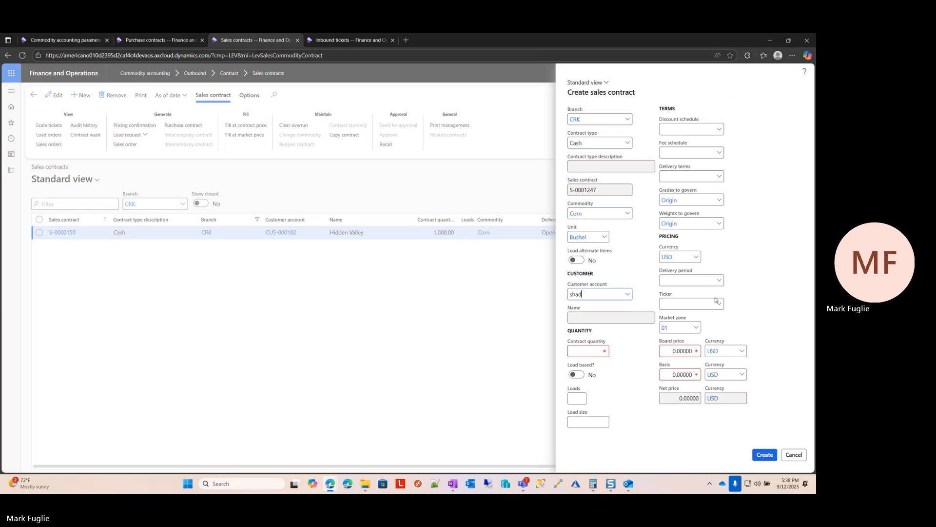
pyautogui.write('y')
pyautogui.press('Tab')
pyautogui.press('Tab')
pyautogui.press('Tab')
pyautogui.hotkey('shift', 'Tab')
pyautogui.write('10,000')
# Step: Set the sales contract's delivery period to 2509 and its ticker to CU25
pyautogui.press('Tab')
pyautogui.press('Tab')
pyautogui.press('Tab')
pyautogui.press('Tab')
pyautogui.press('Tab')
pyautogui.press('Tab')
pyautogui.write('2509')
pyautogui.press('Tab')
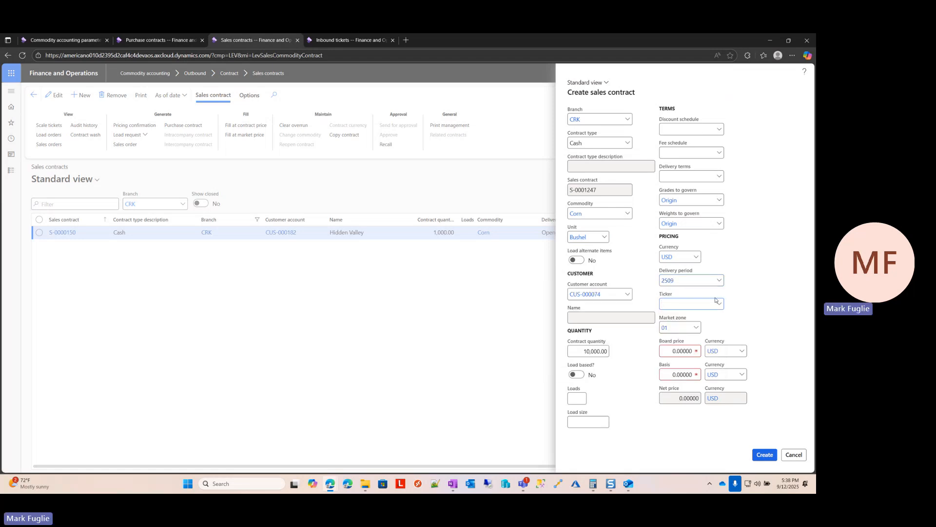
pyautogui.write('cu')
pyautogui.press('Tab')
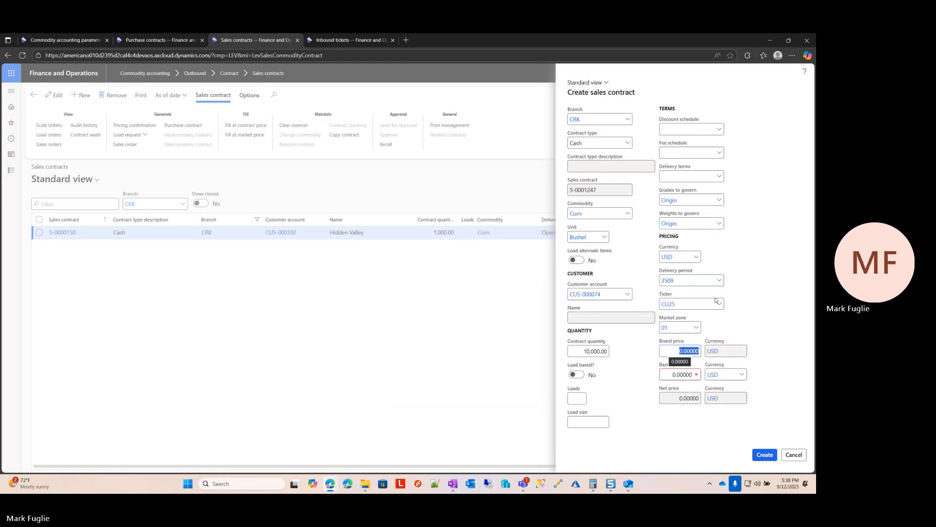
# Step: Price the sales contract with a board price of 6 and a basis of -0.35, and create it
pyautogui.write('6')
pyautogui.press('Tab')
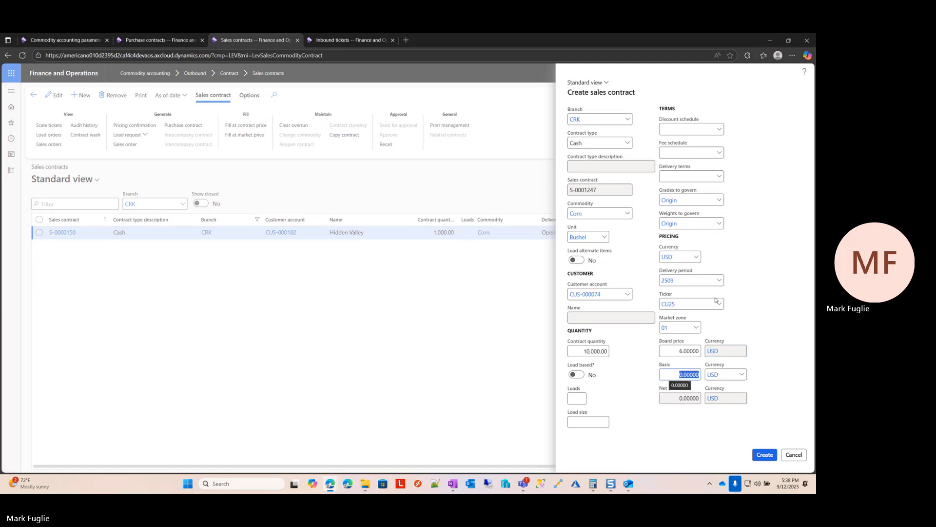
pyautogui.write('-.35')
pyautogui.press('Tab')
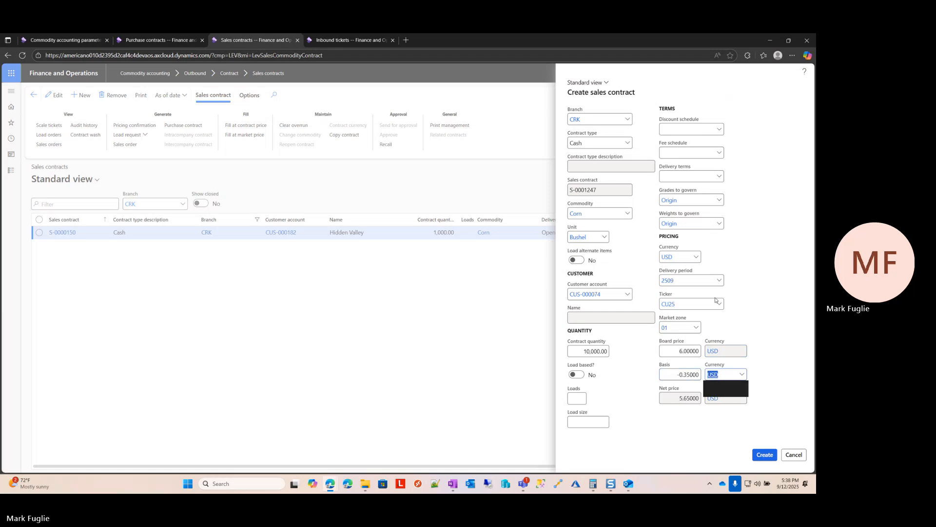
pyautogui.click(770, 460)
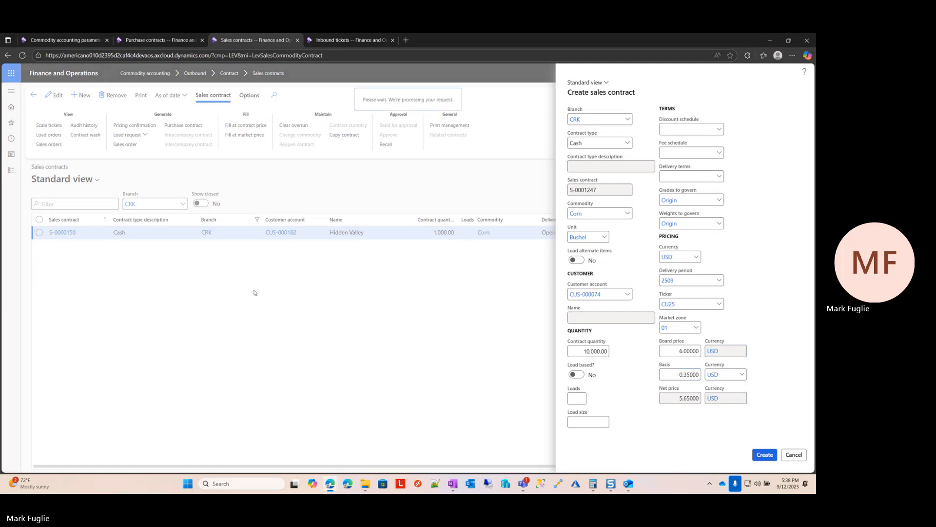